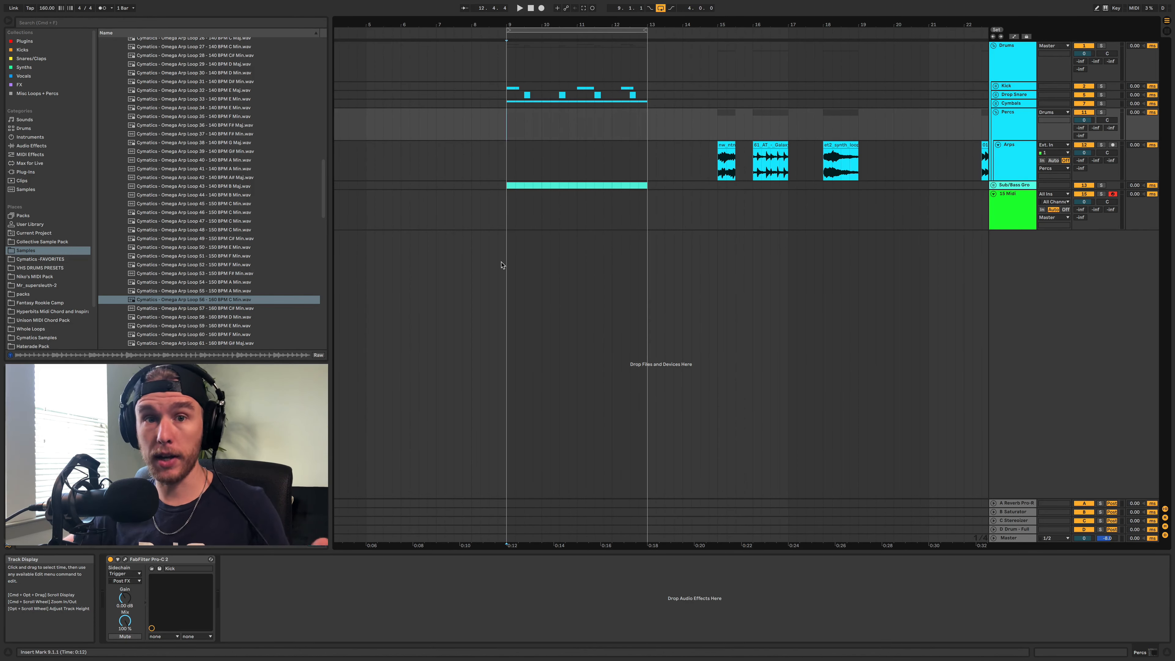
Audition the Cymatics Omega Arp Loop 48 clip on the Arps track.
scroll(888, 162, "right", 3)
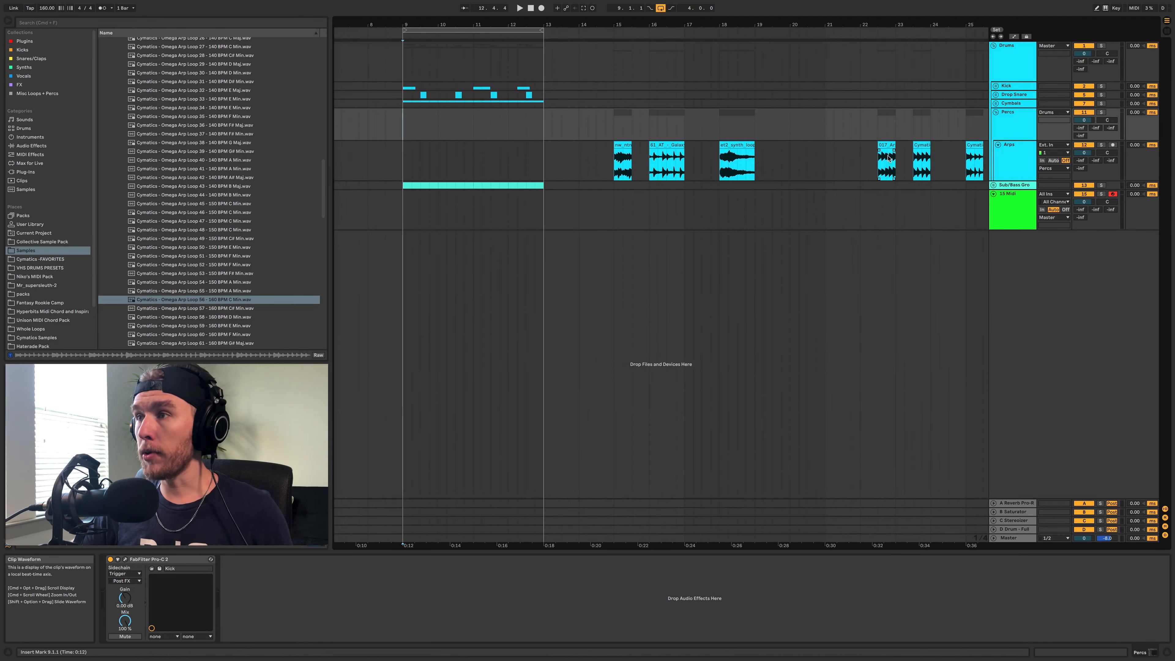
left_click_drag(884, 160, 783, 154)
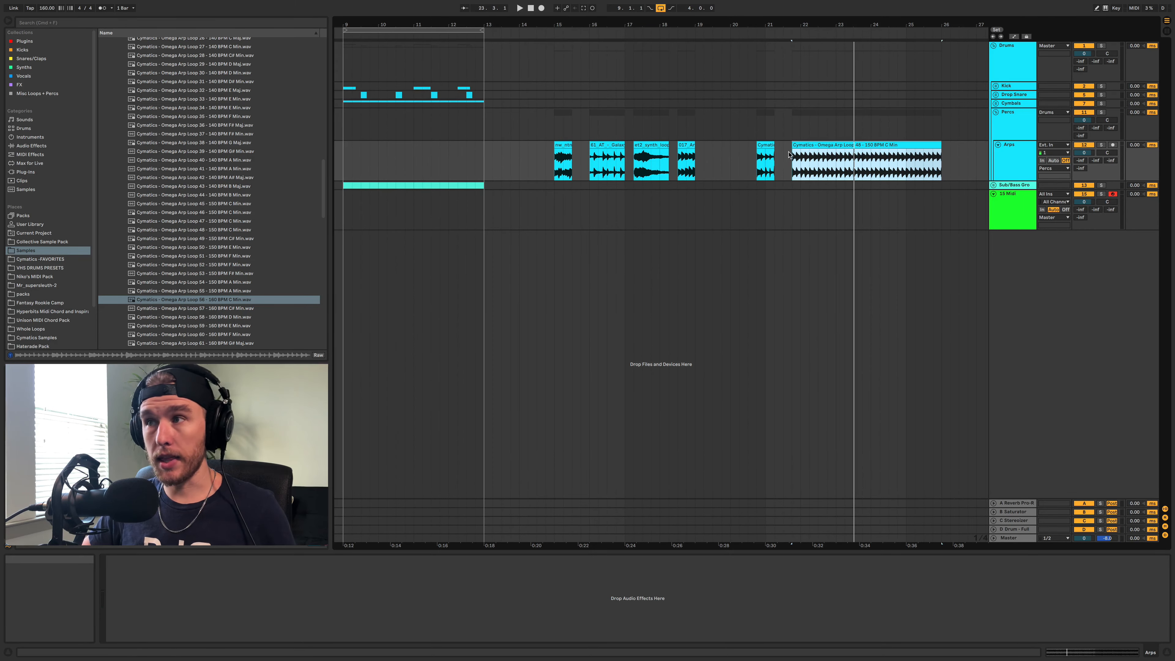
left_click(789, 154)
key("space")
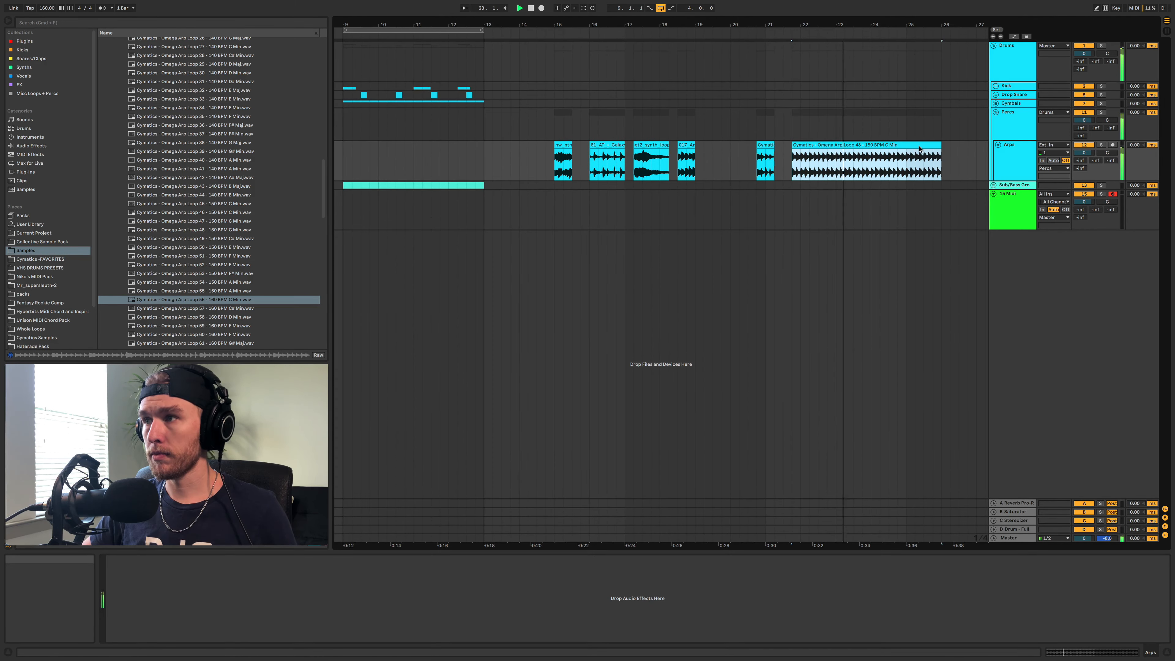
scroll(543, 237, "left", 1)
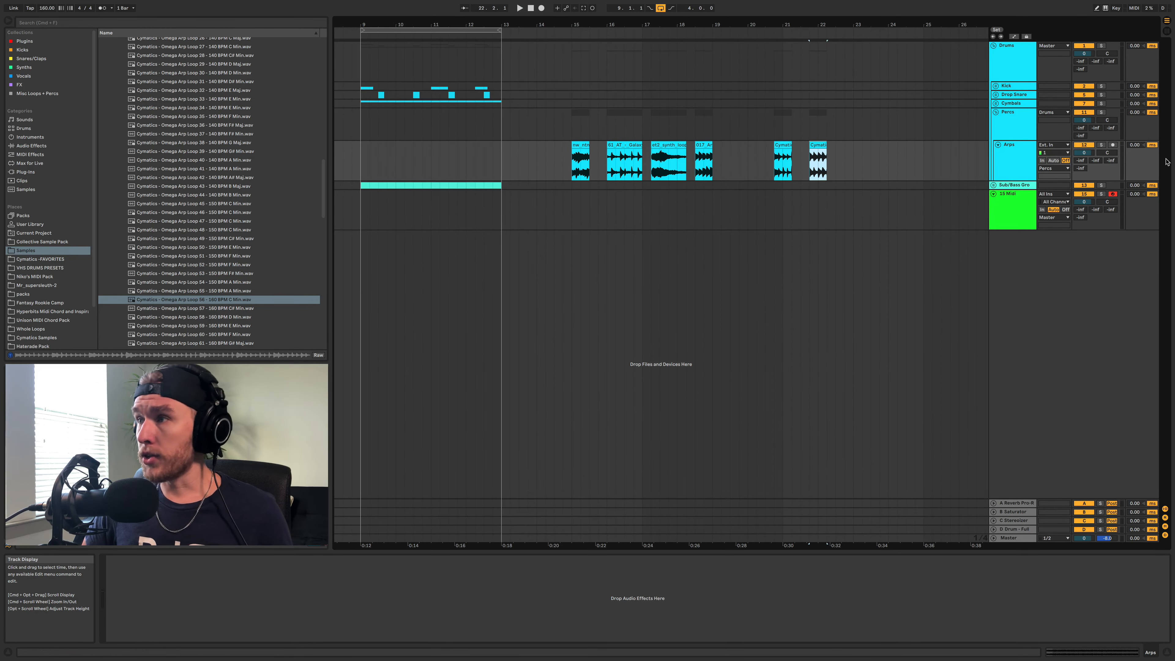
Solo the 13 Midi track and mute the Arps track.
left_click(1084, 194)
left_click(1101, 194)
left_click(1084, 145)
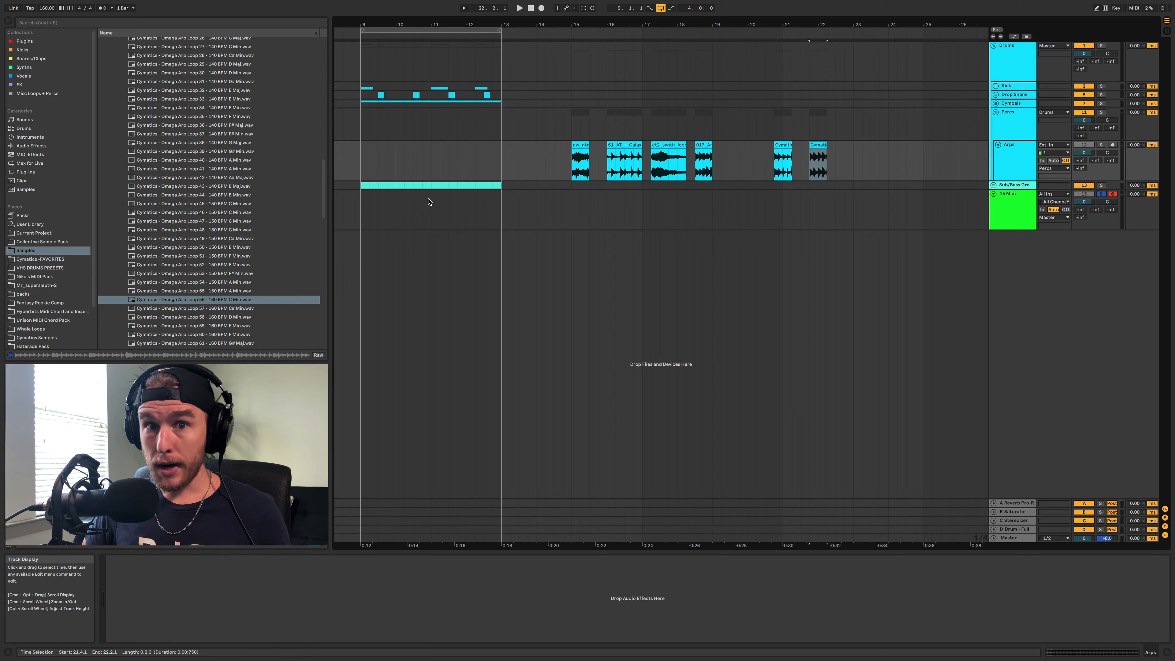
Insert a four-bar MIDI clip on the 13 Midi track from 9.1.1 to 13.1.1 and add a note to it.
left_click_drag(362, 217, 502, 220)
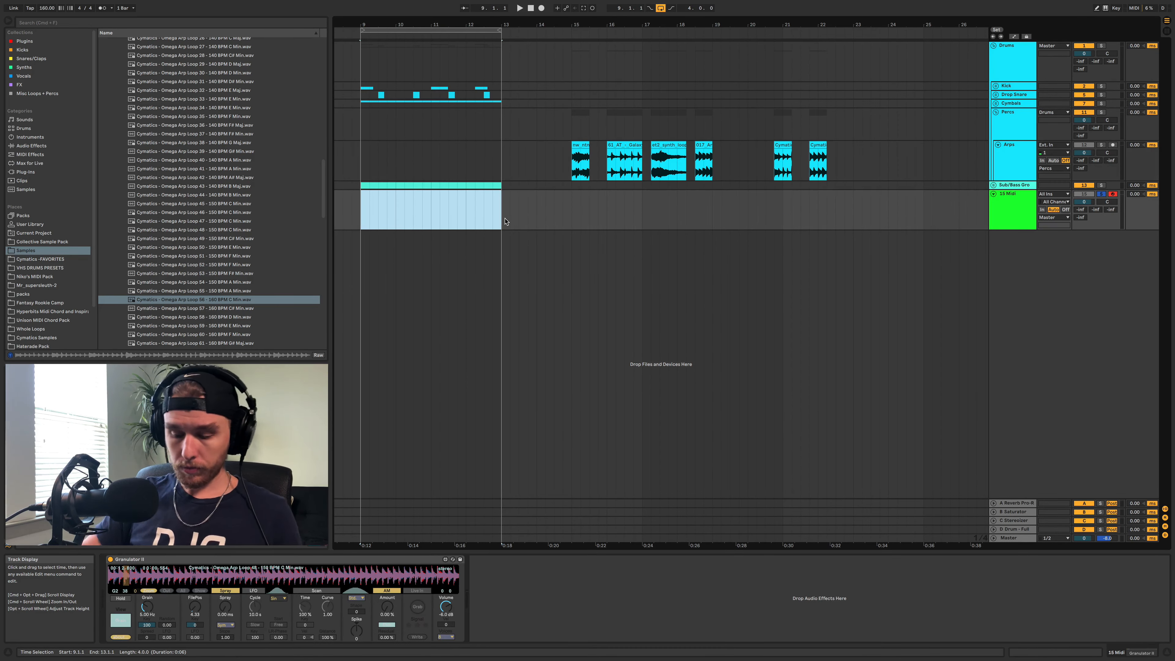
key("super+shift+m")
left_click(240, 528)
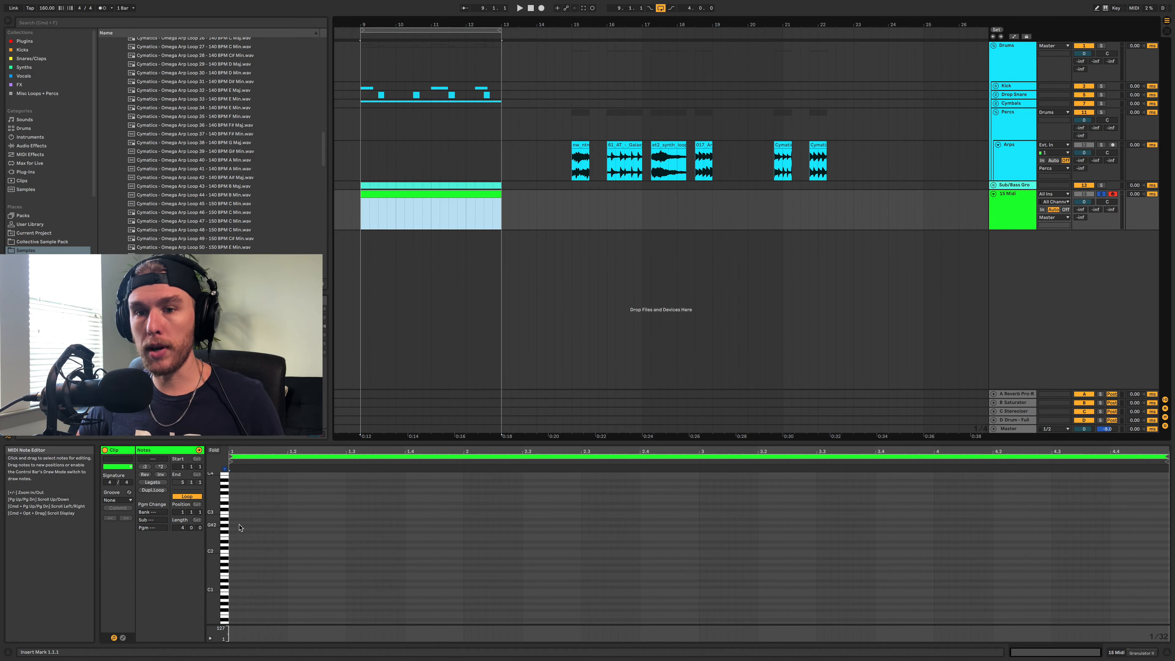
left_click(232, 517)
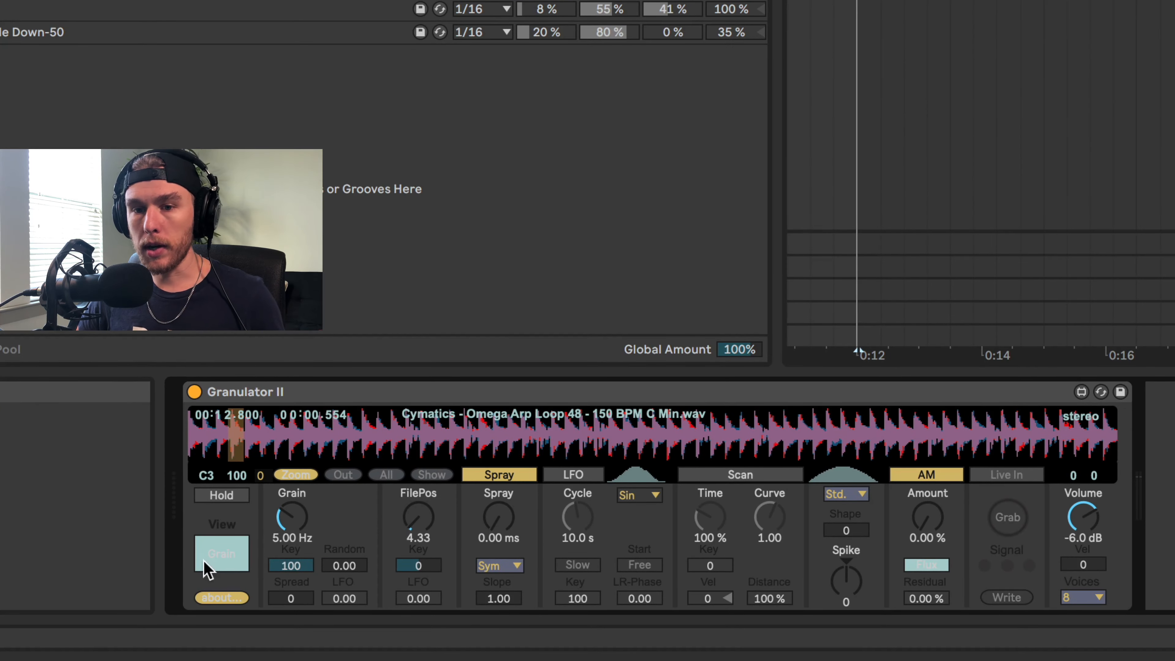
Set the amp envelope release in Granulator II's filter view to 10.0 ms and return to the grain view.
left_click(177, 580)
left_click_drag(356, 592, 356, 639)
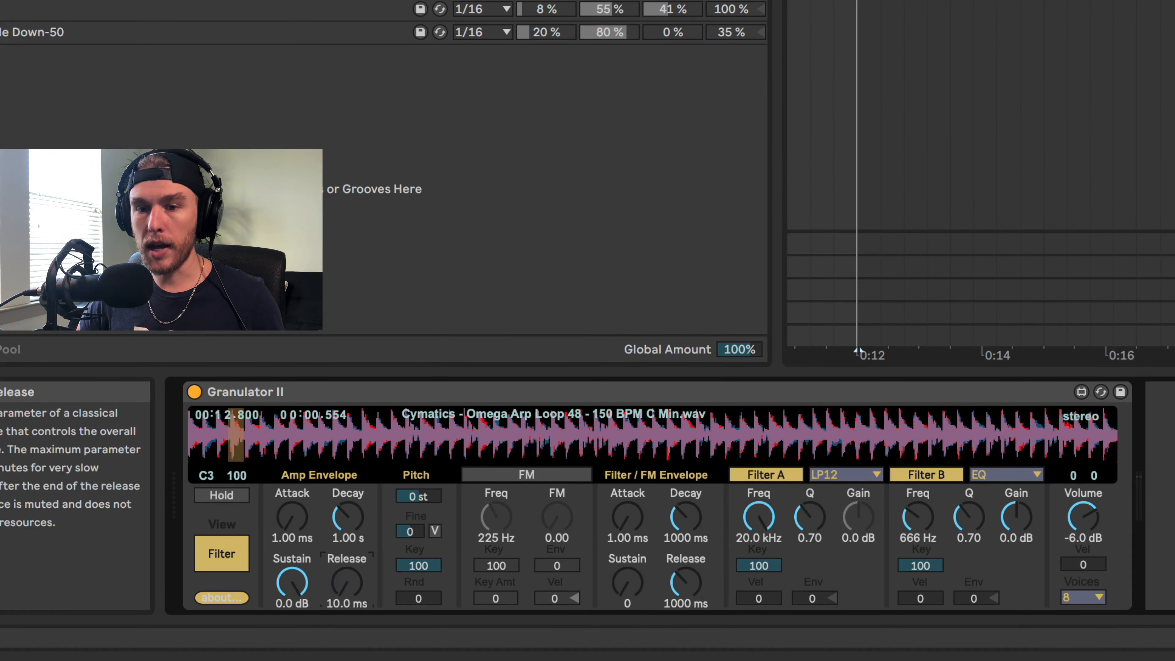
left_click(222, 554)
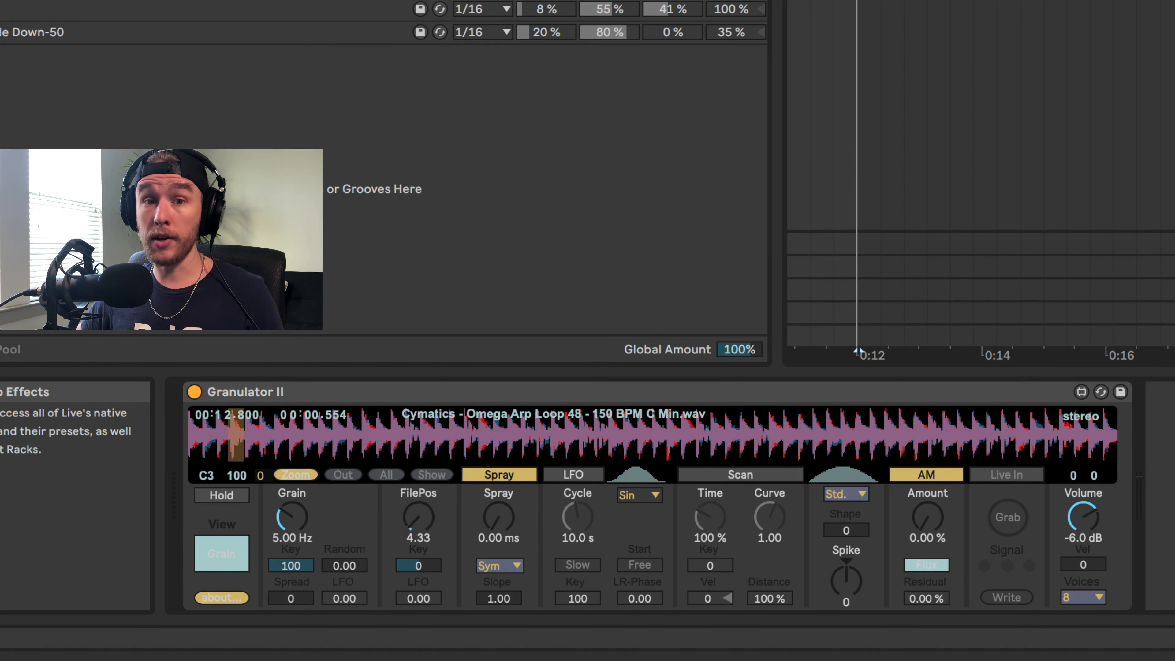
Set Granulator II's Spray to 31.8 ms and its FilePos to 64.17, and play the result.
left_click(554, 549)
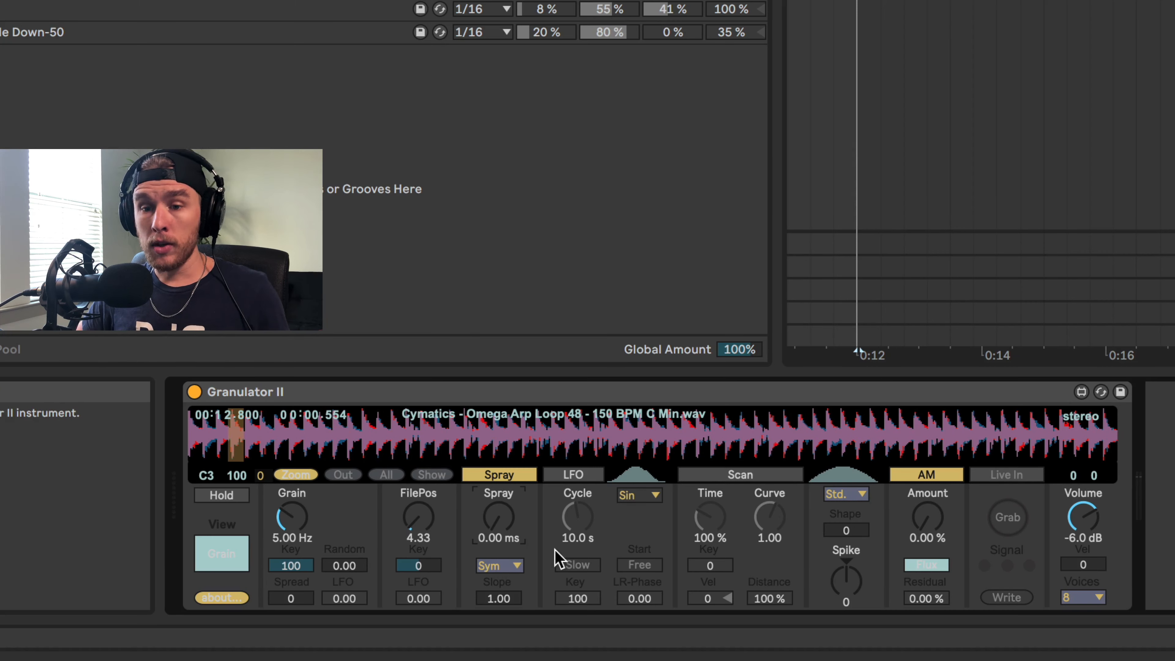
left_click(503, 529)
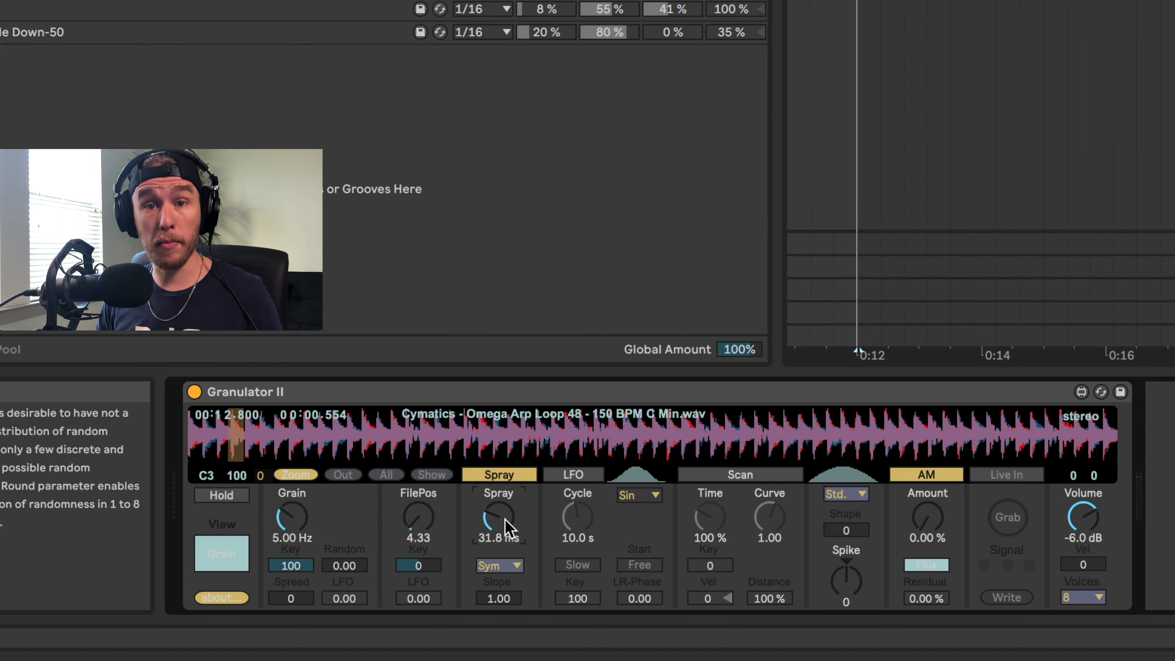
left_click_drag(418, 517, 418, 444)
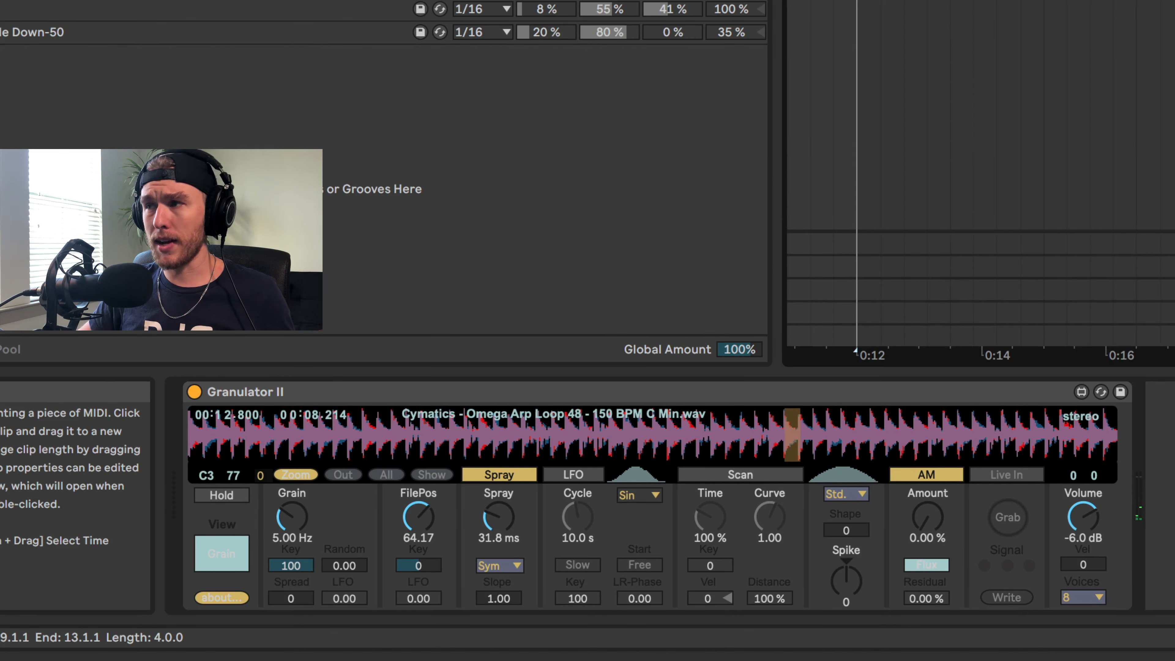
key("space")
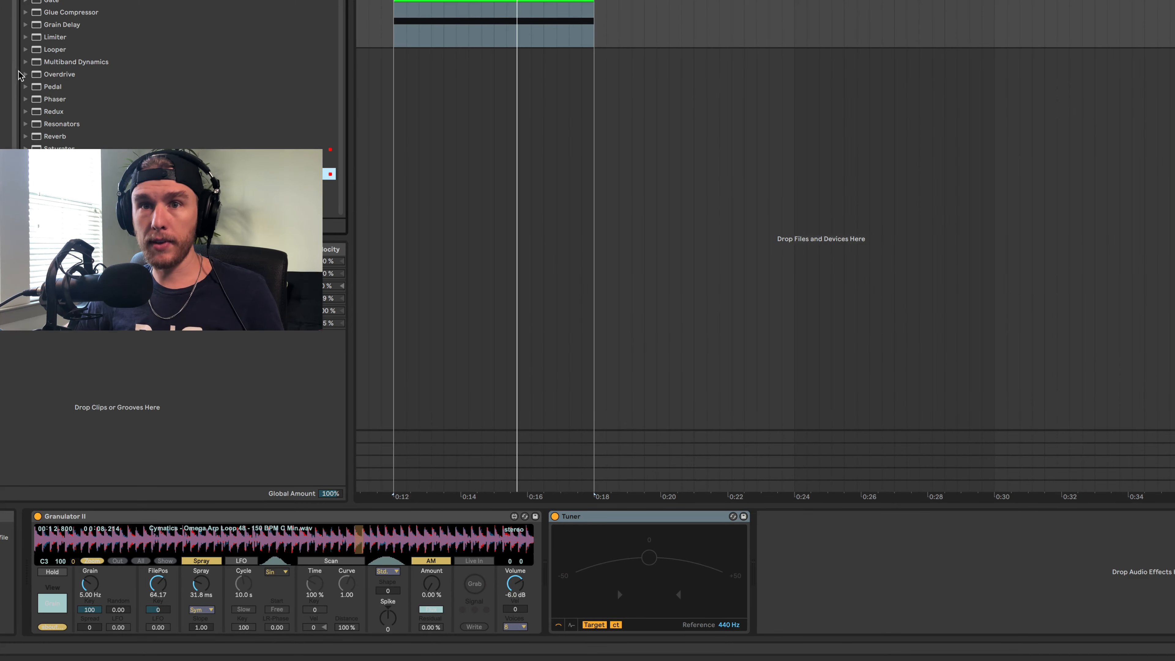
Insert Overdrive, the OTT preset of Multiband Dynamics and EQ Eight, in that order, between Granulator II and the Tuner.
left_click(26, 63)
left_click(27, 62)
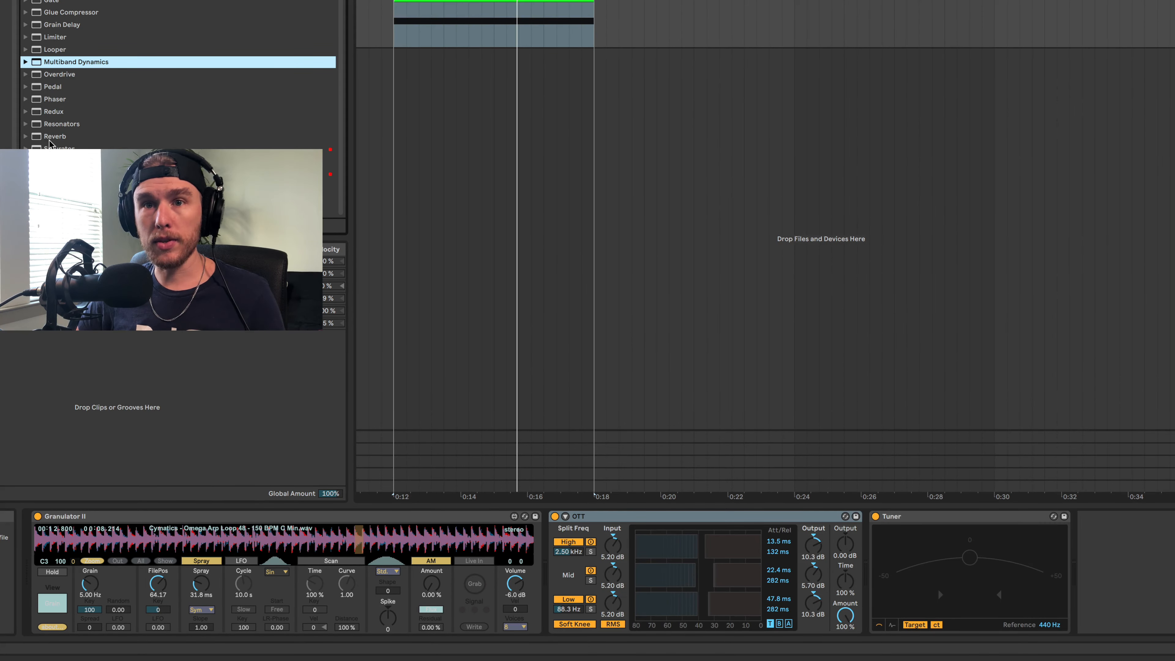
left_click(54, 71)
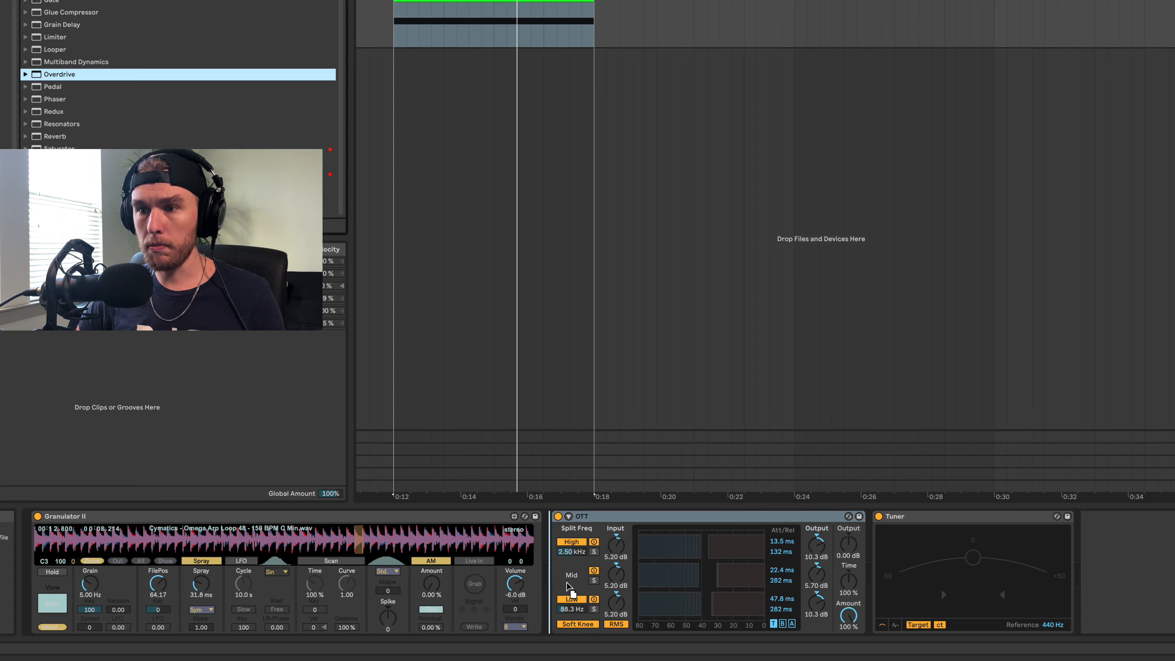
double_click(54, 75)
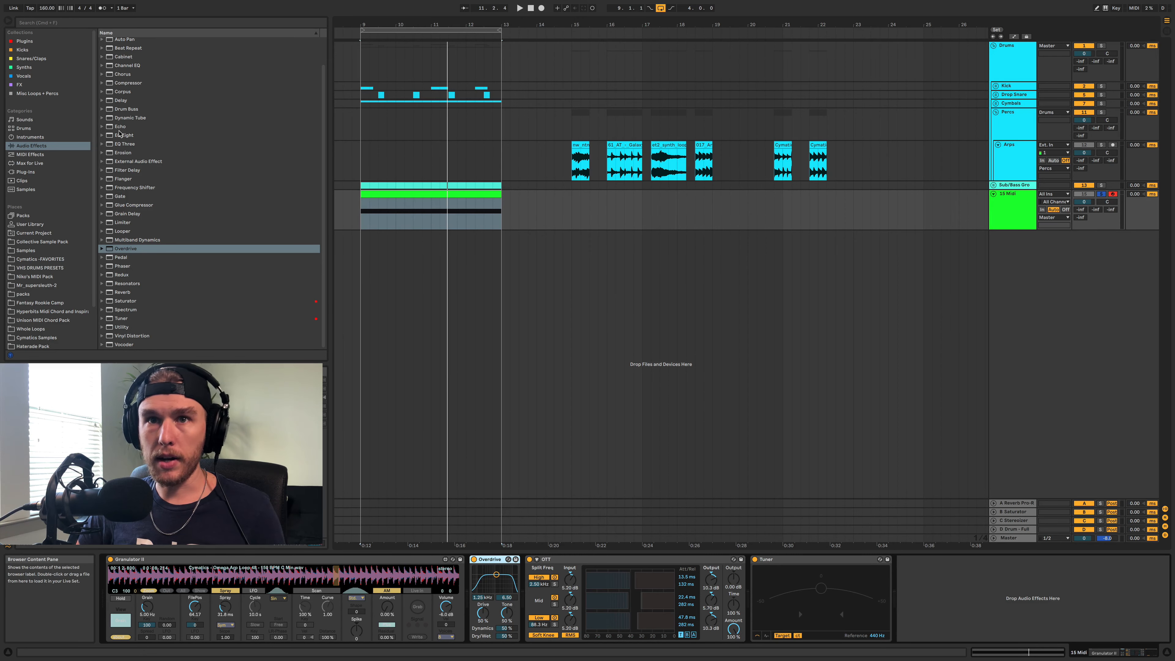
left_click_drag(119, 136, 733, 576)
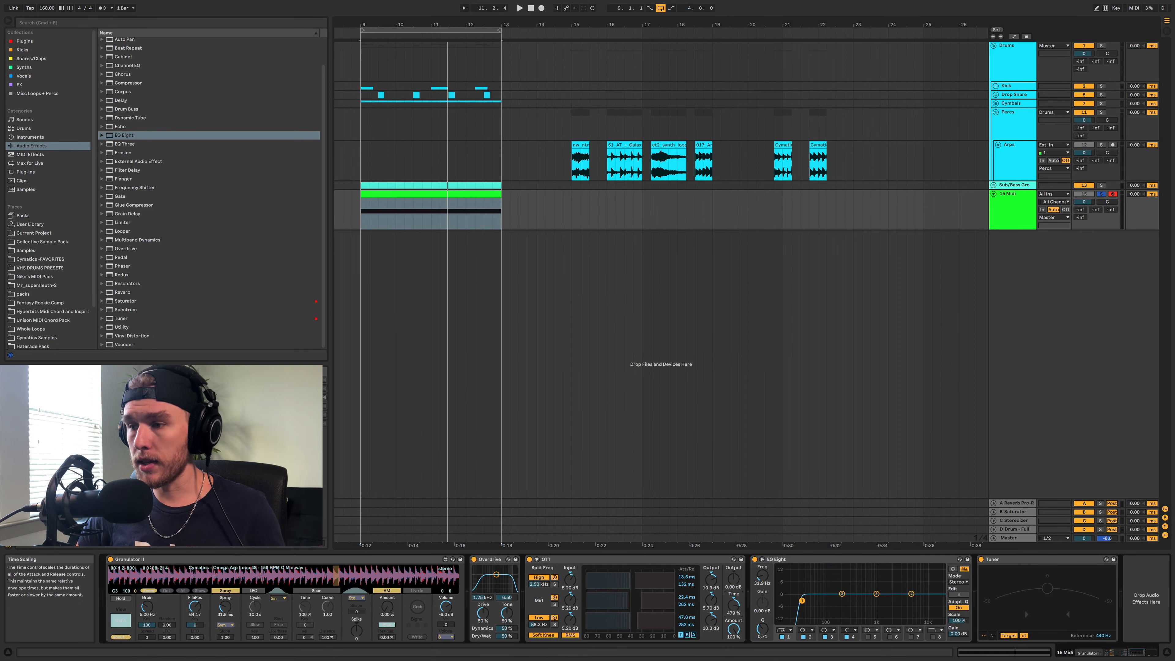
Turn off Overdrive and raise OTT's output to about 4.5 dB while auditioning the loop.
key("space")
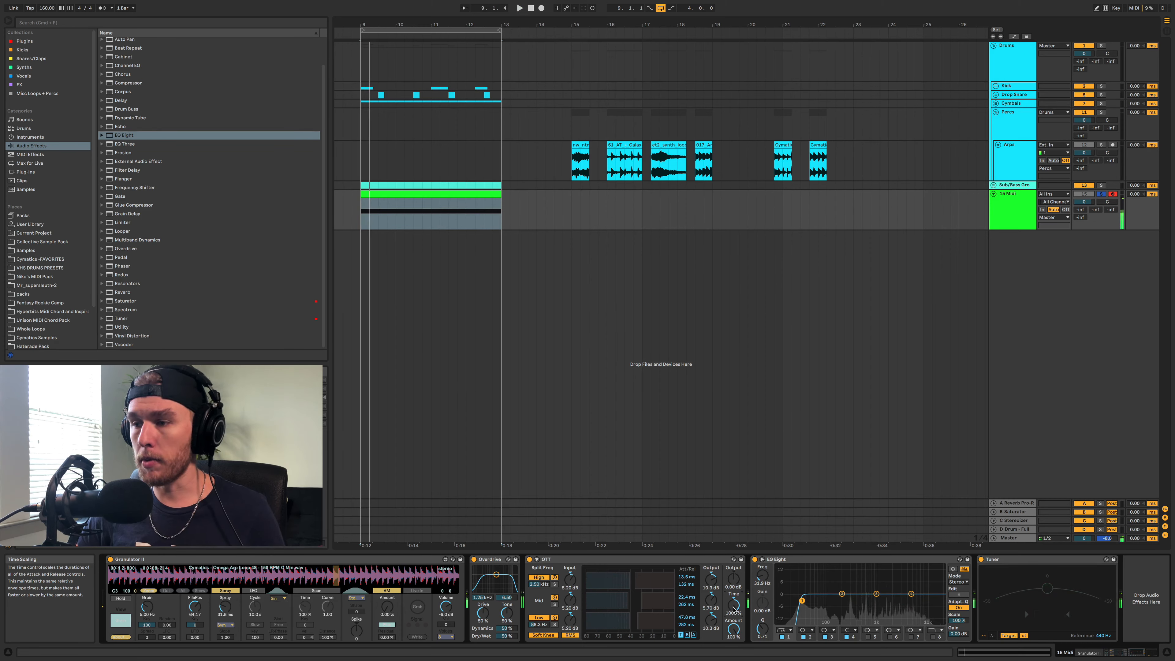
left_click(474, 559)
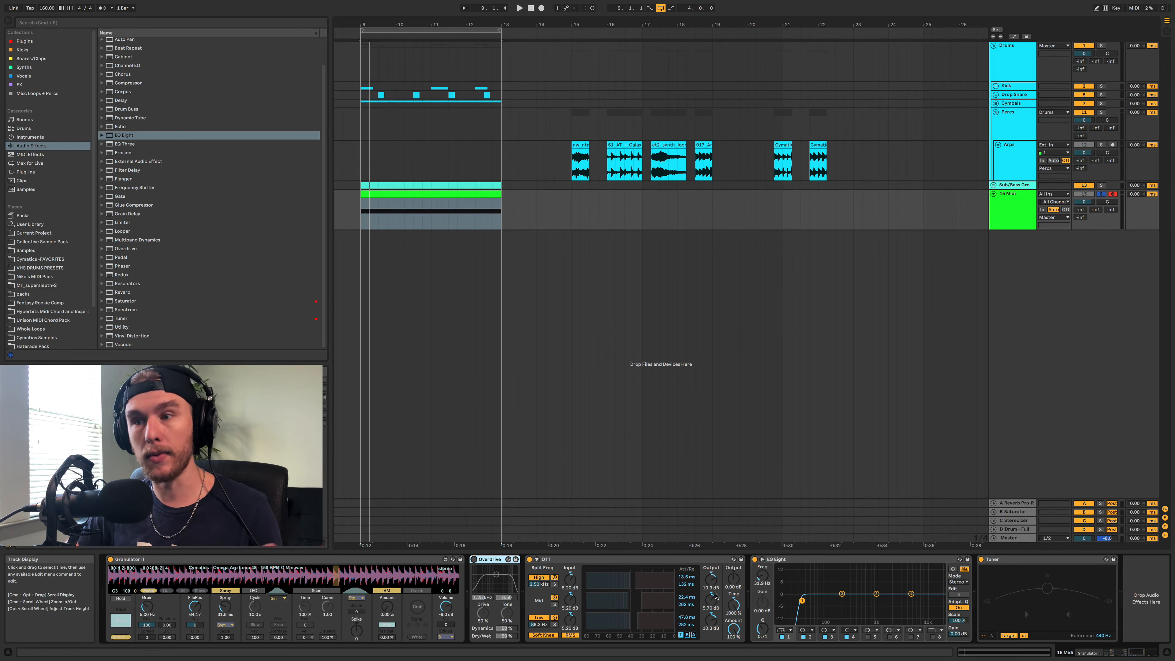
key("space")
left_click_drag(736, 586, 736, 573)
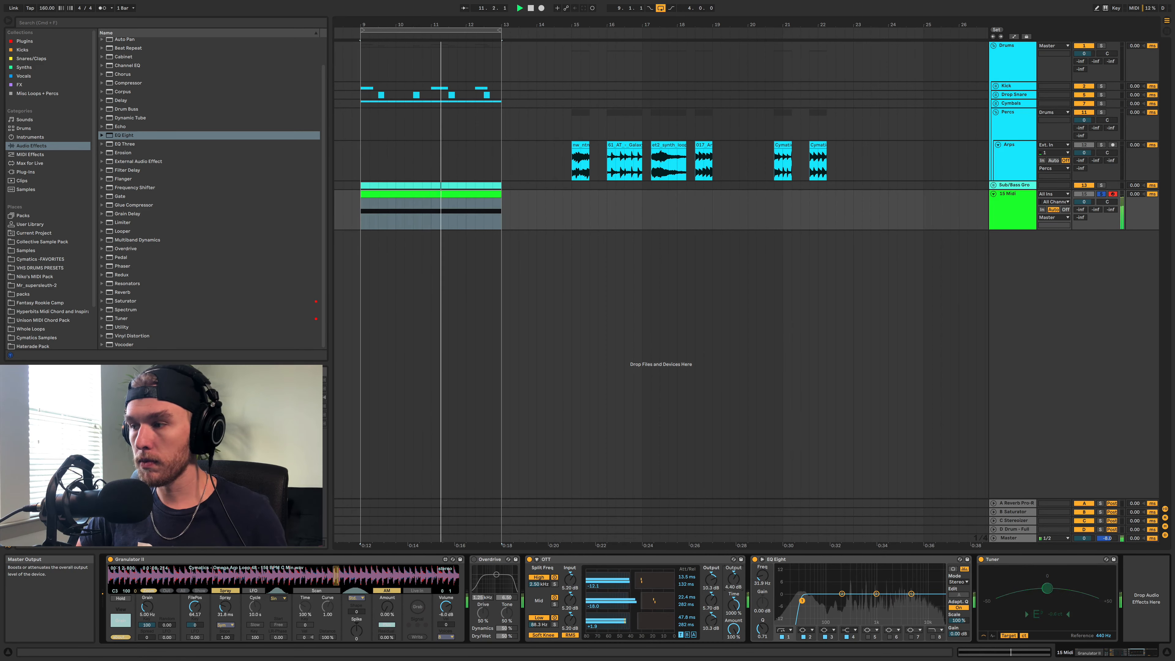
key("space")
Give EQ Eight's first band a steeper low-cut slope and move its cutoff up to about 255 Hz.
left_click_drag(803, 601, 818, 601)
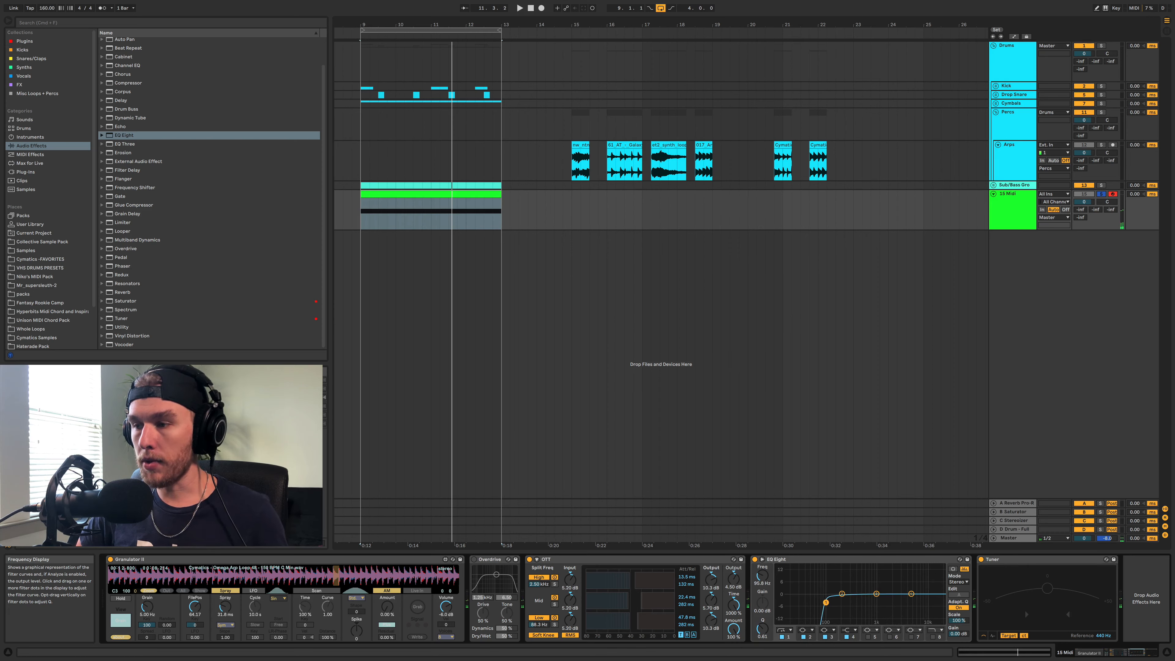
left_click(784, 630)
left_click(785, 583)
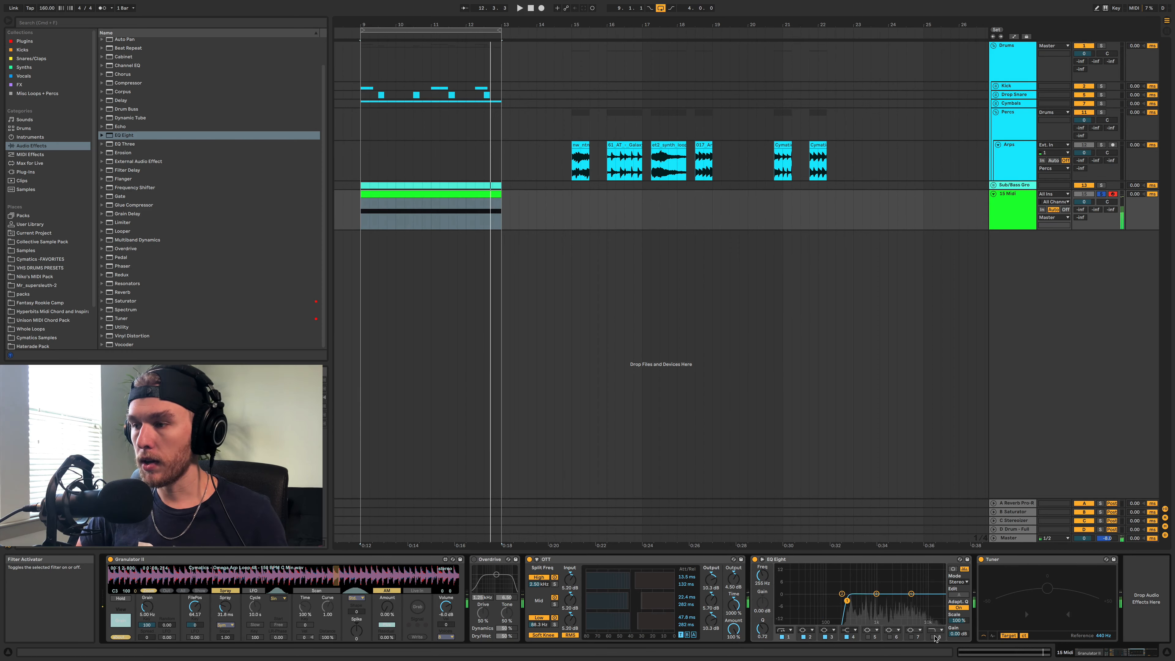
Enable the high cut on EQ Eight's band 8 and lower its cutoff to about 1 kHz while auditioning the loop.
left_click(933, 636)
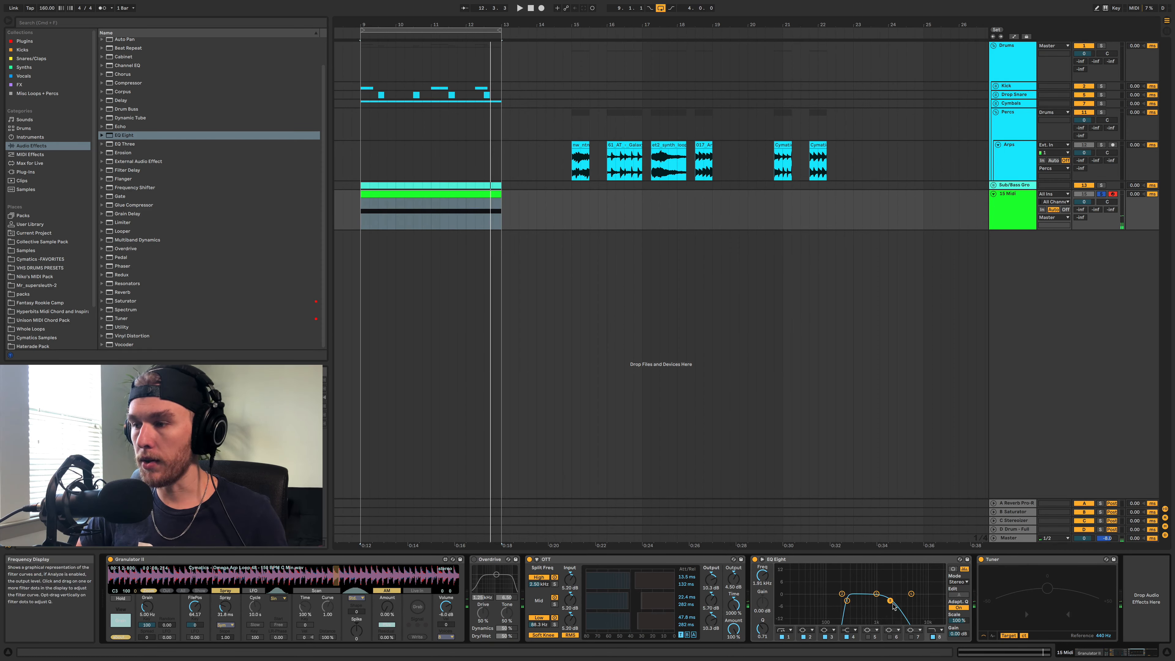
key("space")
left_click_drag(883, 598, 865, 585)
key("space")
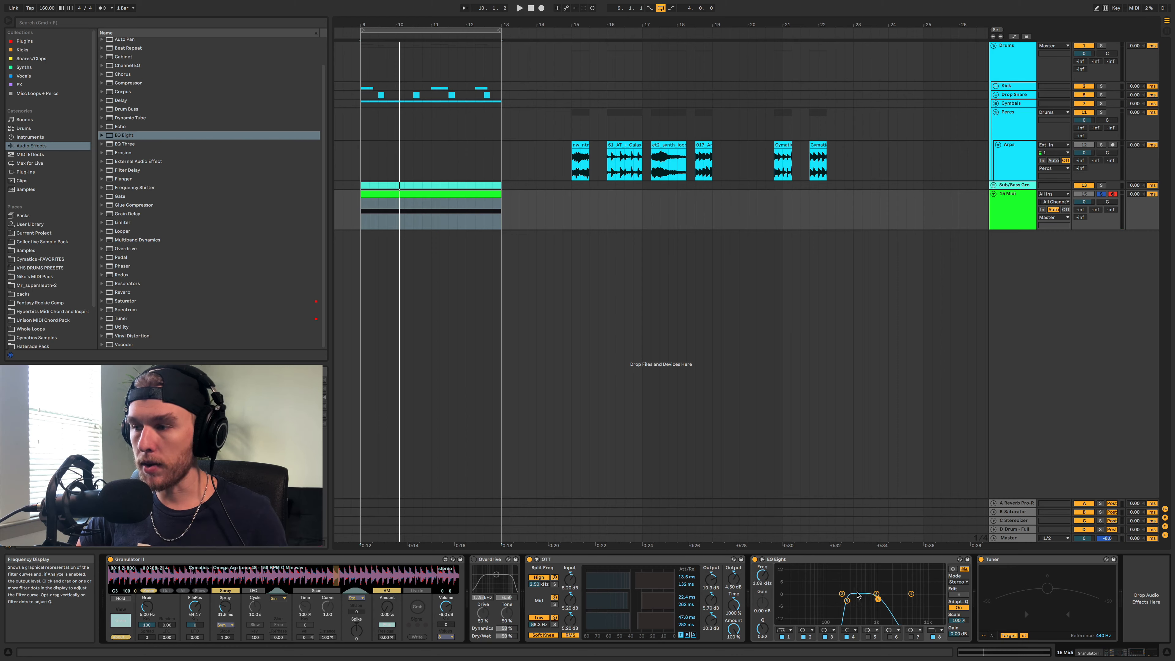
Lower EQ Eight's low-cut frequency and boost band 2 at about 303 Hz while auditioning the loop.
left_click(847, 602)
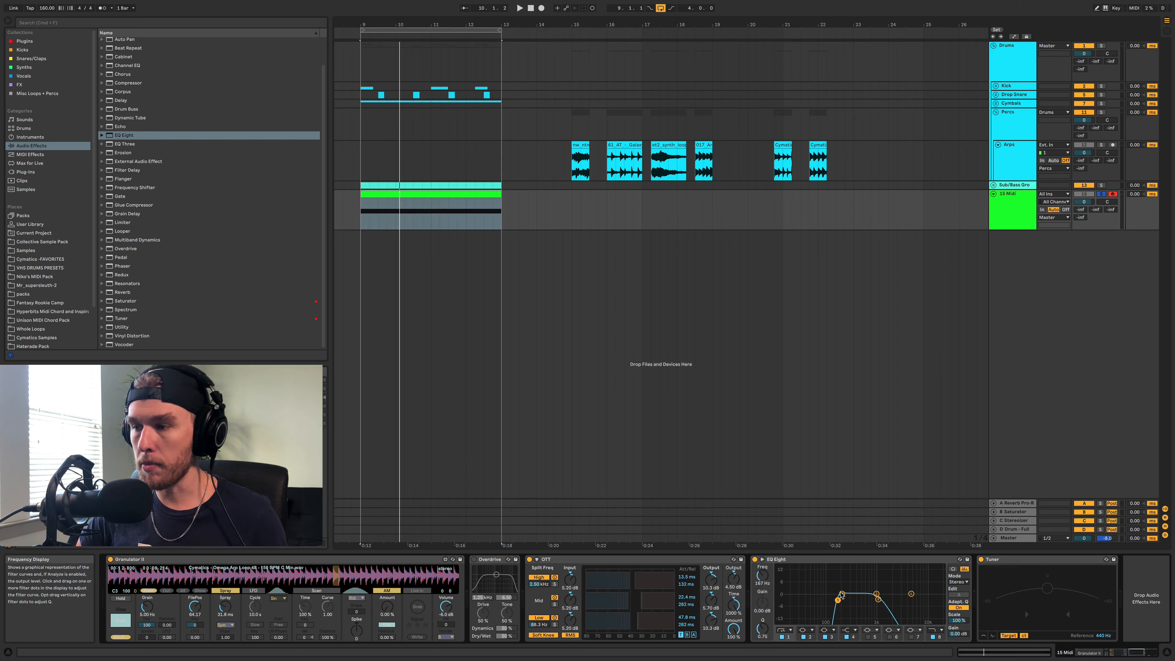
left_click_drag(842, 595, 847, 574)
key("space")
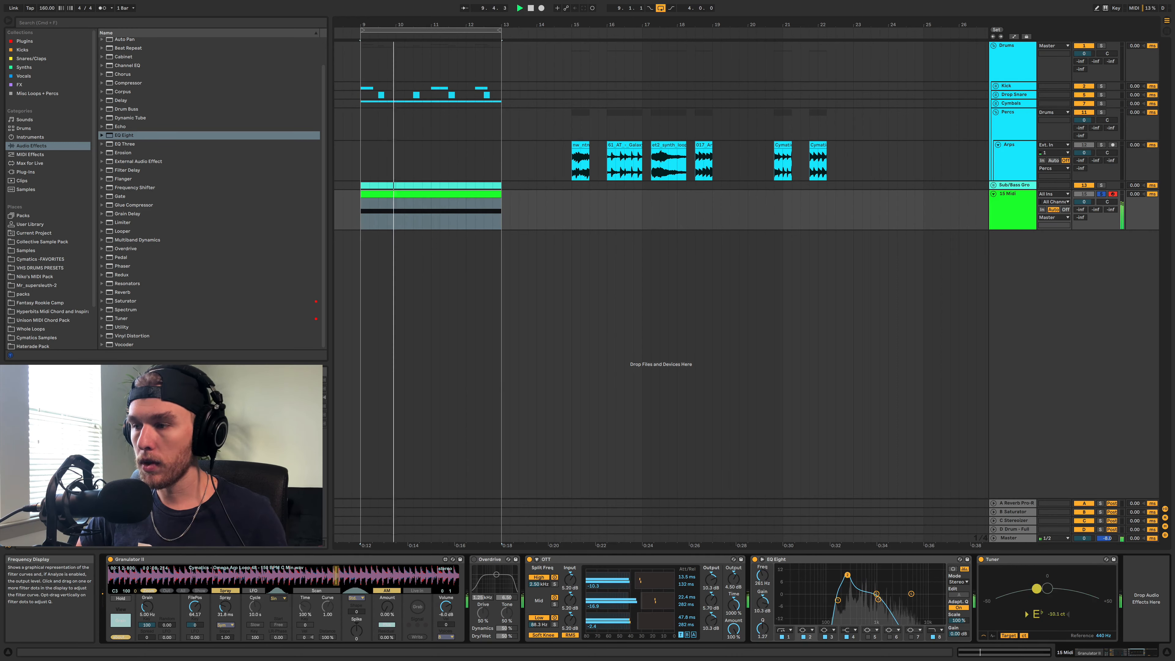
key("space")
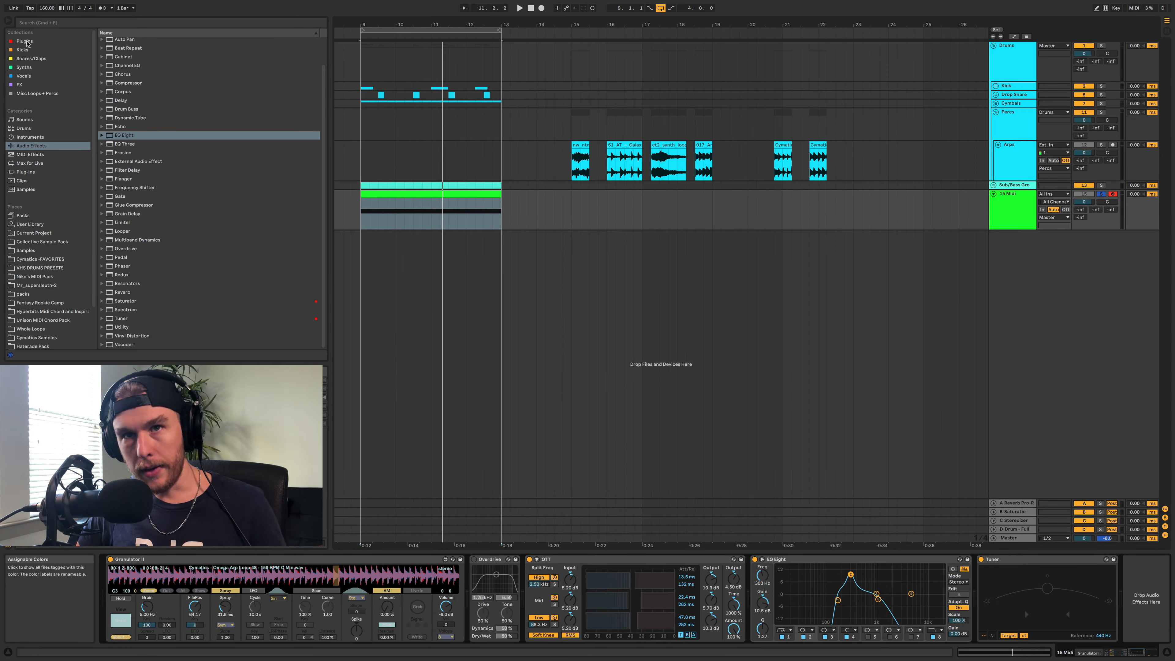
Insert the Compressed Room Reverb rack between Overdrive and OTT, with Room Size 3, Room Amount 80 % and Comp Amount 97.
left_click(25, 41)
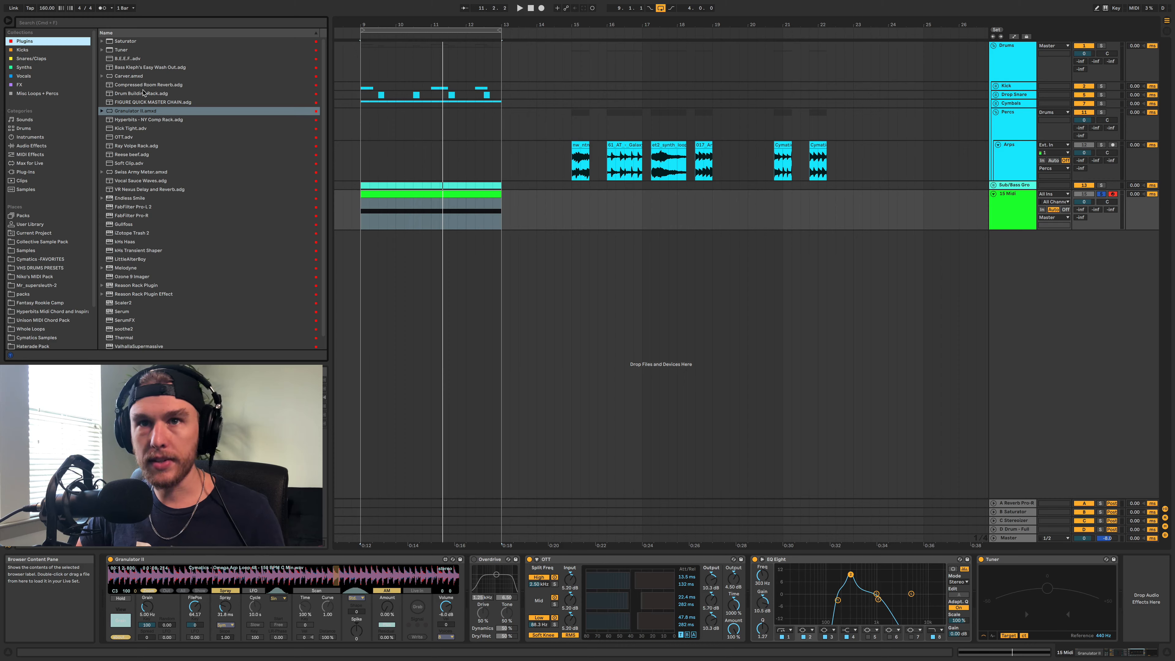
double_click(144, 85)
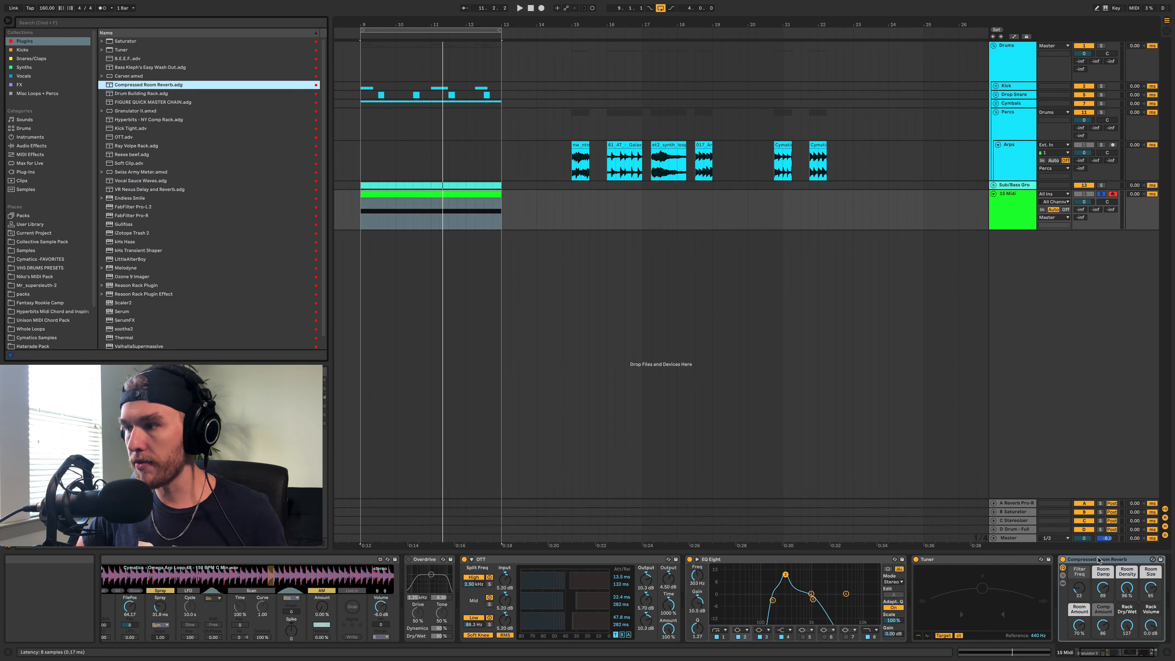
left_click_drag(1099, 560, 547, 562)
left_click_drag(457, 591, 458, 591)
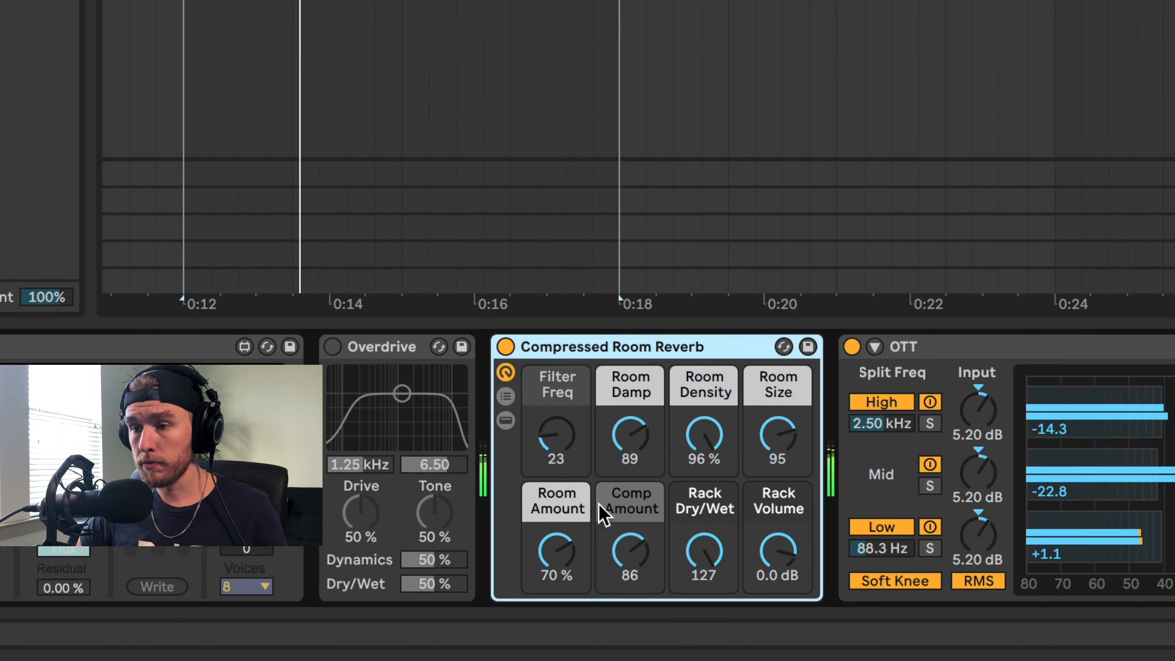
left_click_drag(622, 560, 619, 553)
Turn Overdrive back on with its filter at 1.19 kHz, bandwidth 3.16, Tone 83 % and Drive 73 %.
left_click(332, 346)
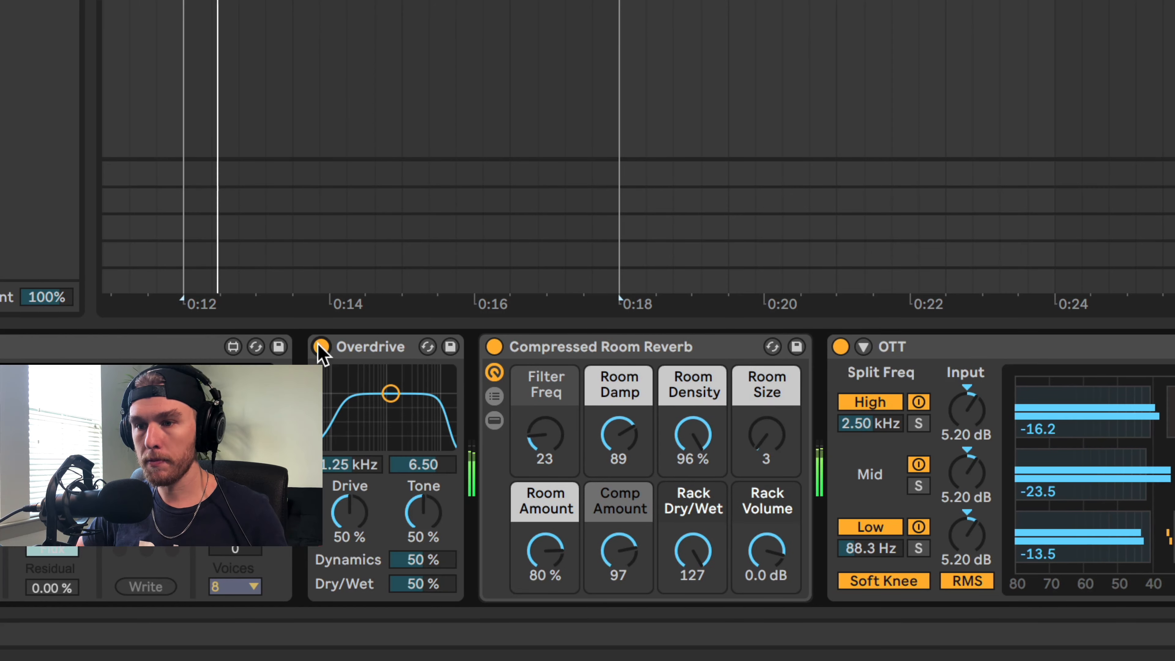
left_click_drag(382, 378, 380, 404)
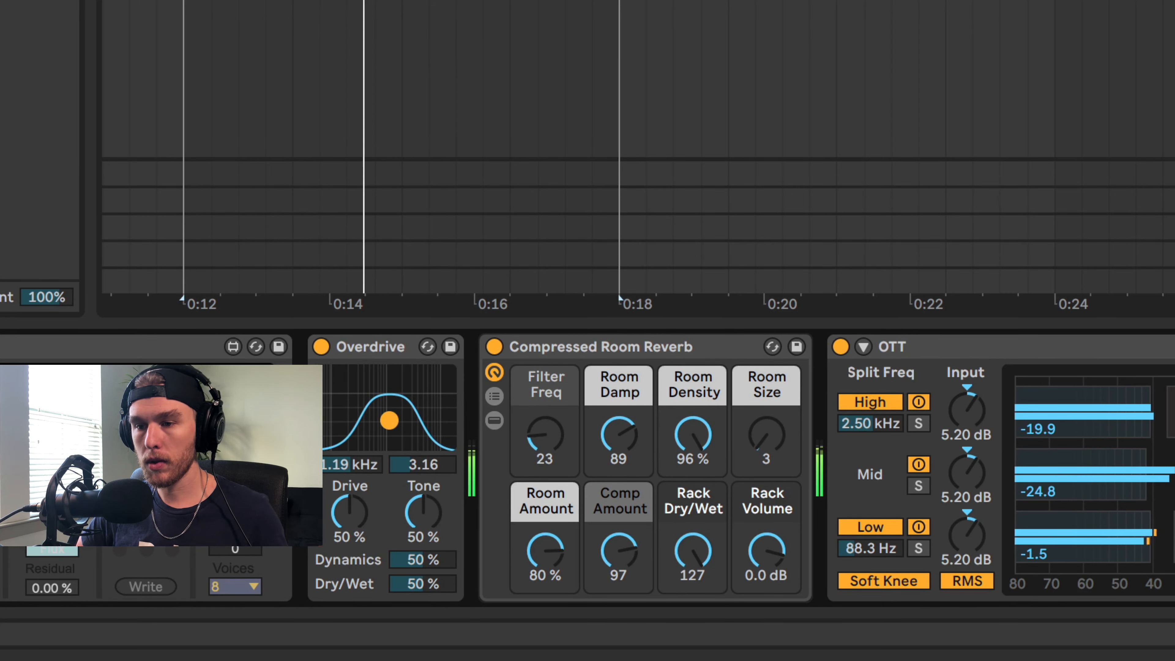
left_click_drag(423, 512, 423, 488)
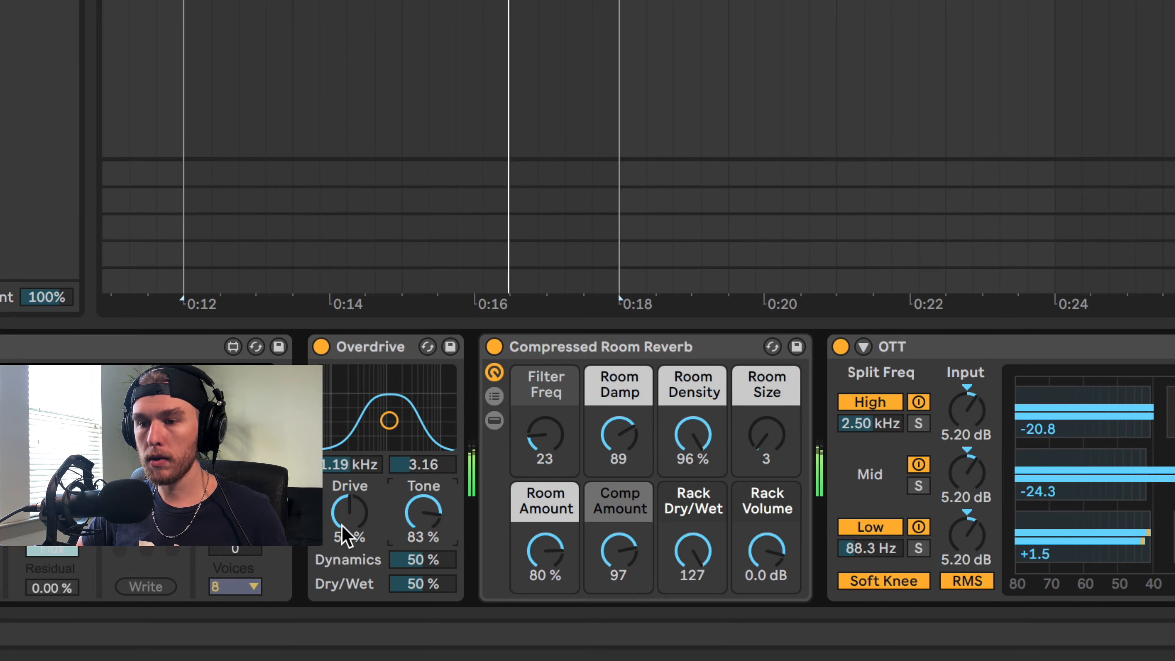
left_click_drag(346, 523, 346, 502)
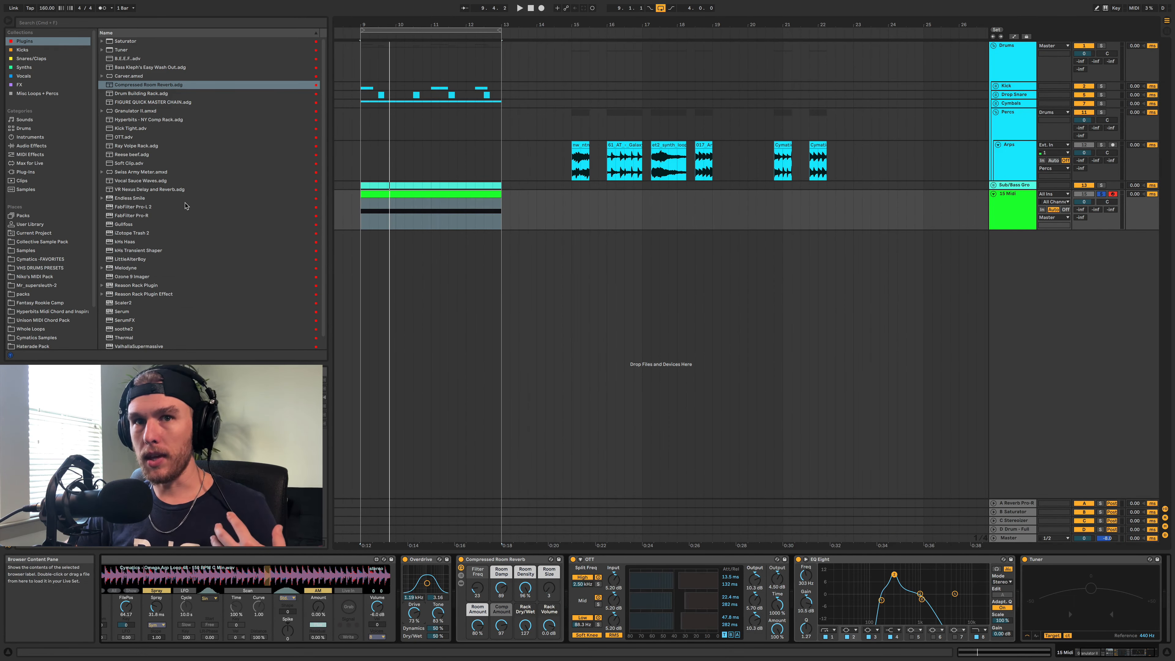
Add an Auto Pan effect after Tuner in the granular track's chain and set its Amount to 100 %.
left_click(41, 147)
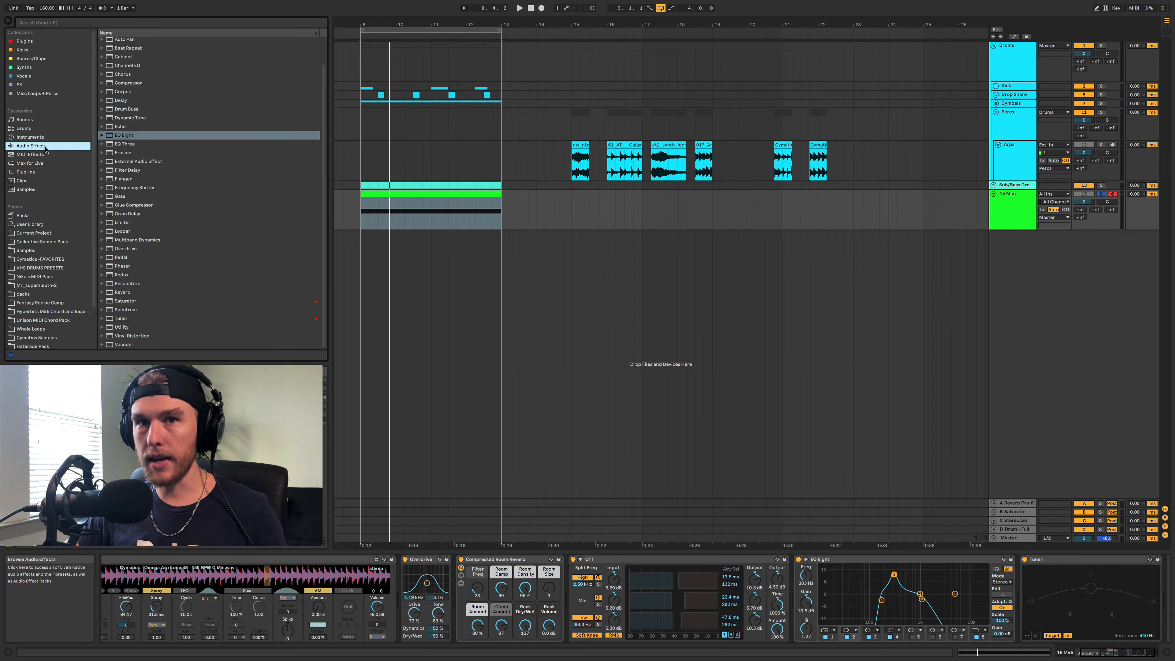
left_click(102, 67)
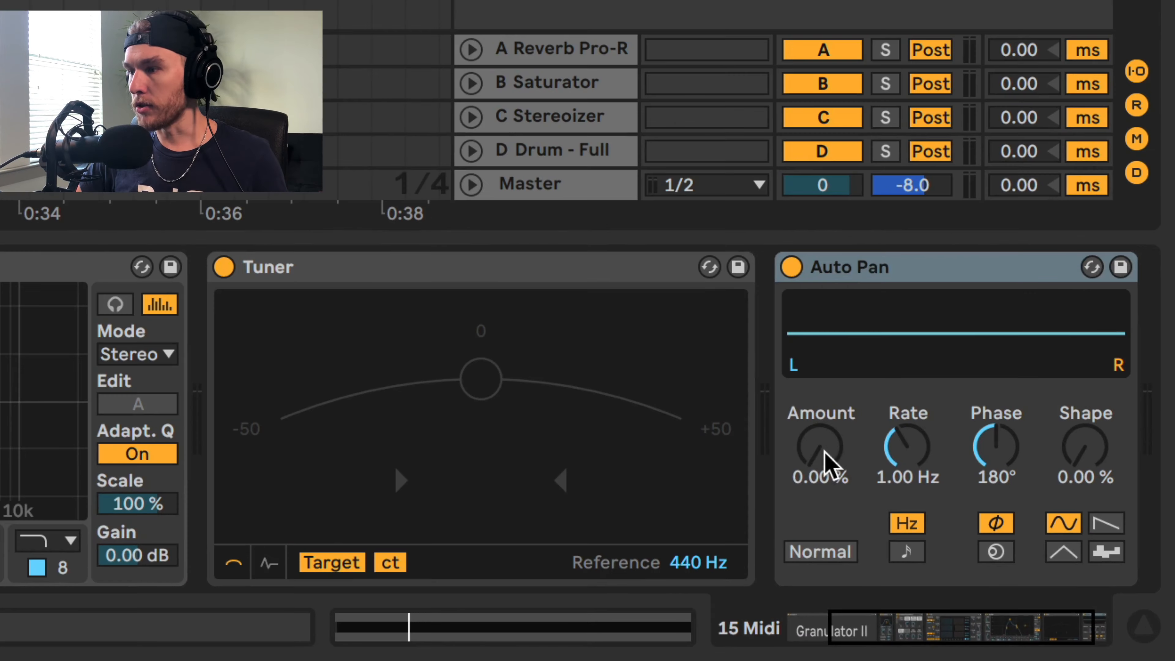
left_click_drag(825, 462, 825, 380)
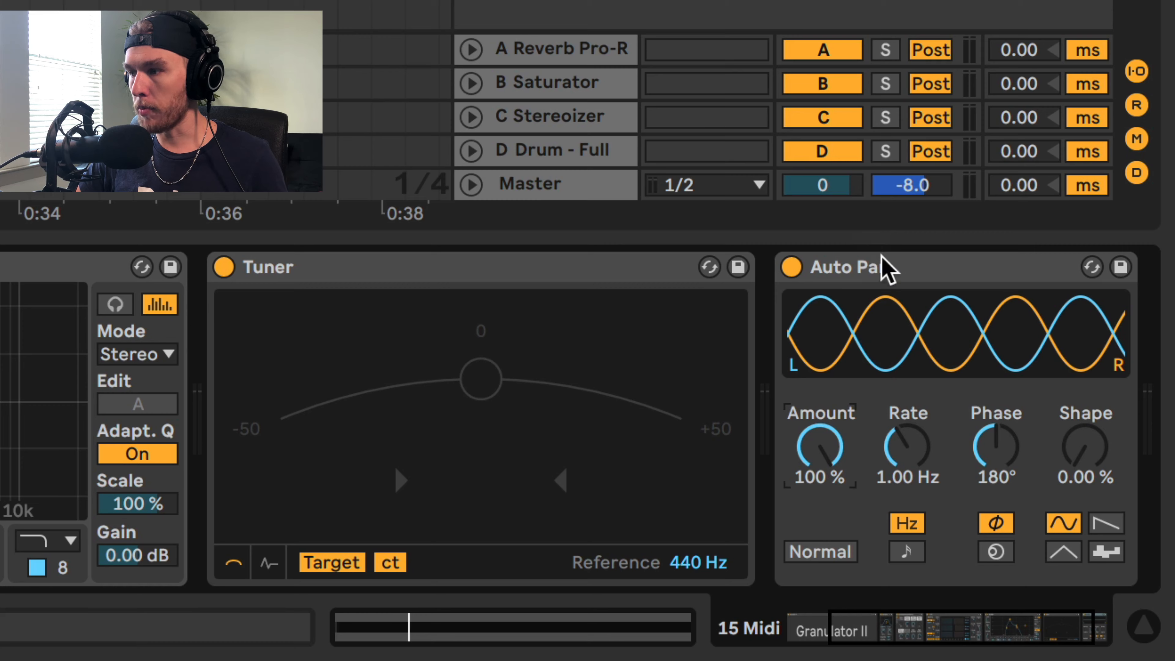
left_click_drag(881, 265, 929, 378)
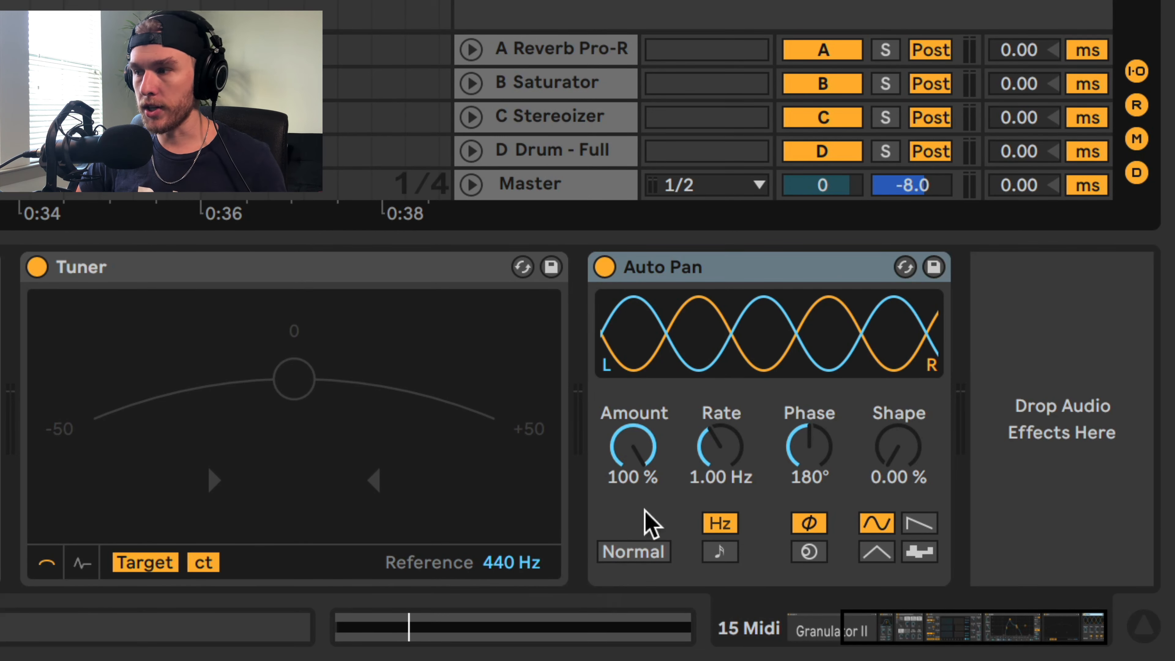
Set Auto Pan's Rate to 1.48 Hz and its Phase to 0°.
left_click(717, 445)
left_click_drag(718, 445, 718, 419)
left_click_drag(800, 446, 800, 407)
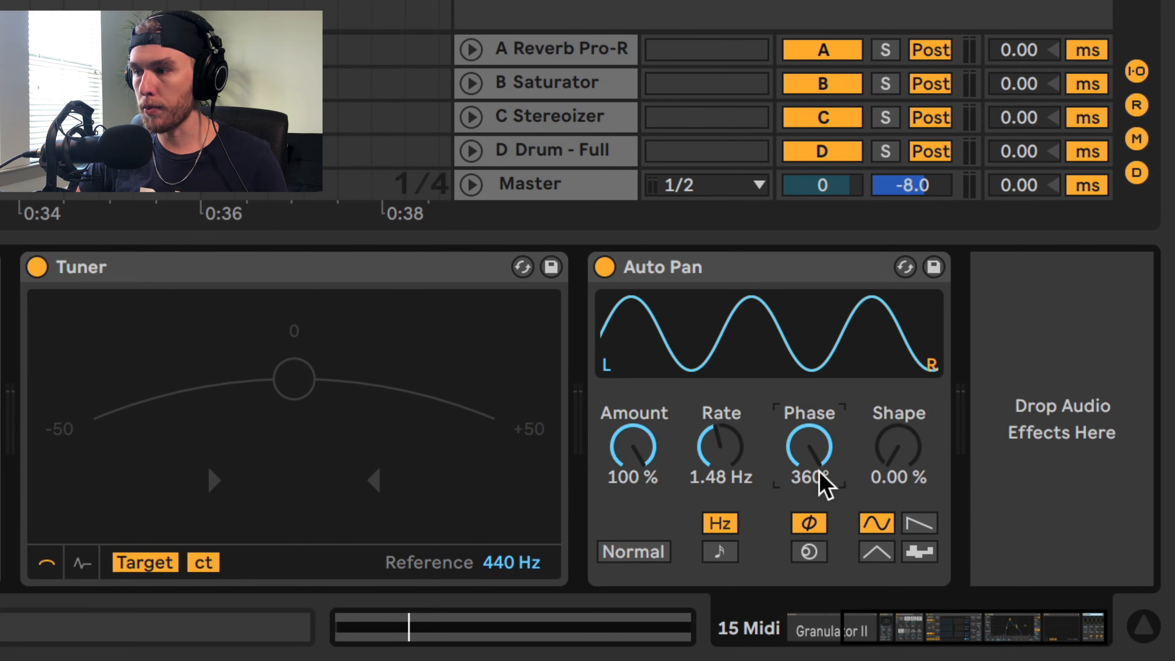
left_click_drag(797, 446, 805, 451)
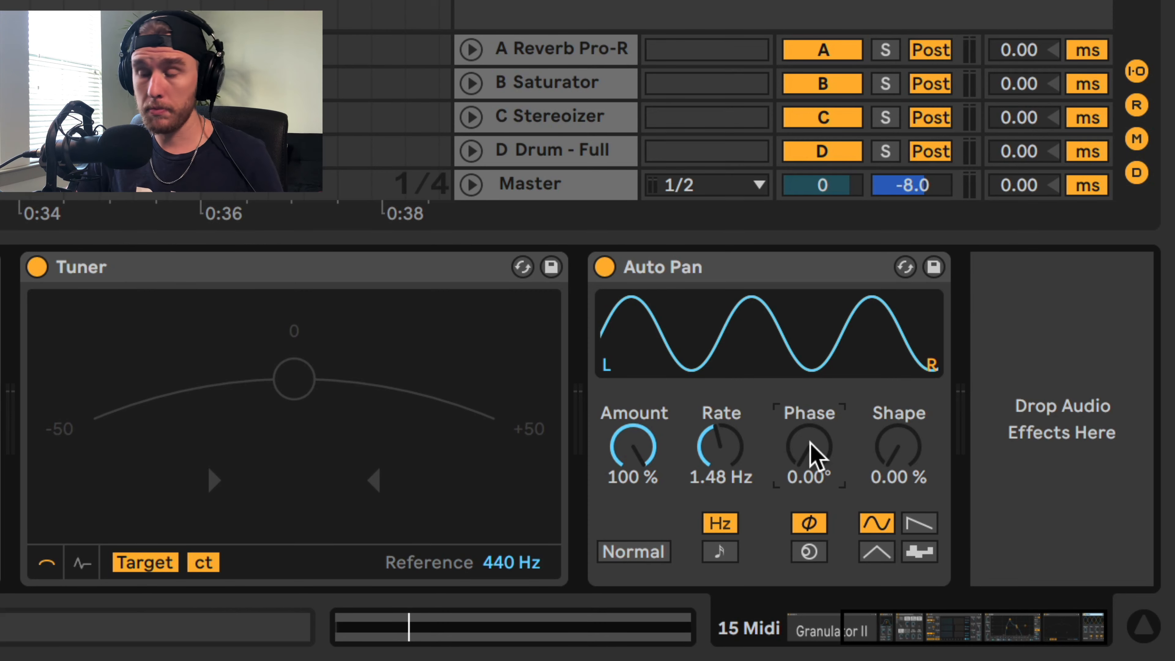
Switch Auto Pan to tempo-synced timing with a Rate of 1/4 and adjust its Offset.
left_click(731, 555)
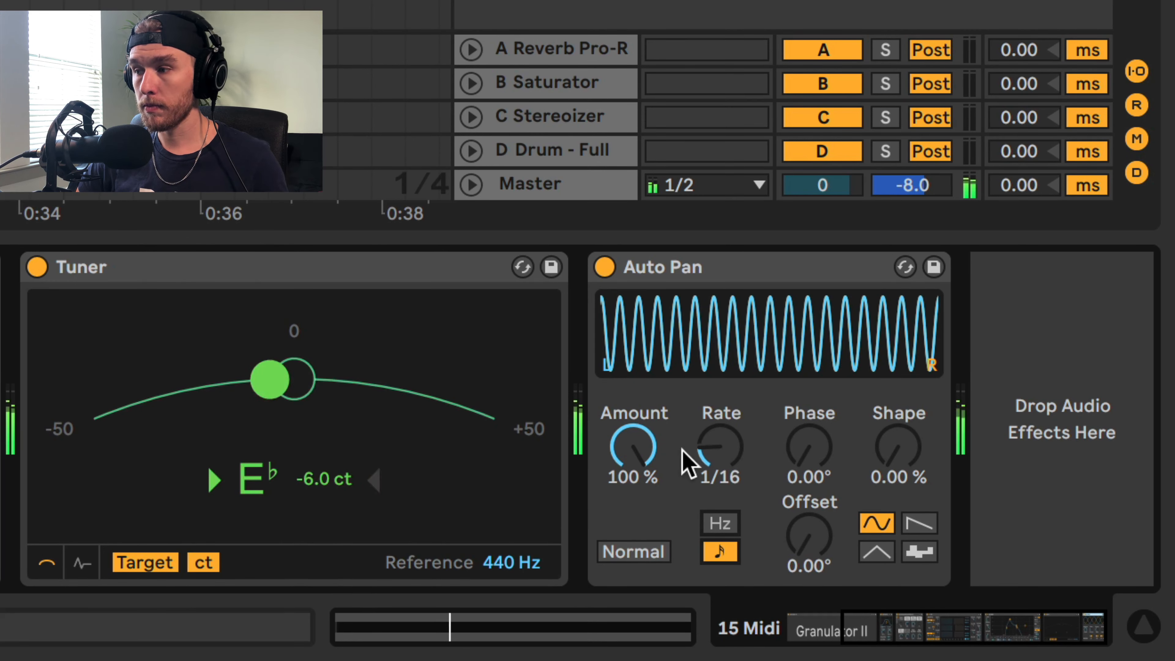
left_click_drag(703, 451, 702, 431)
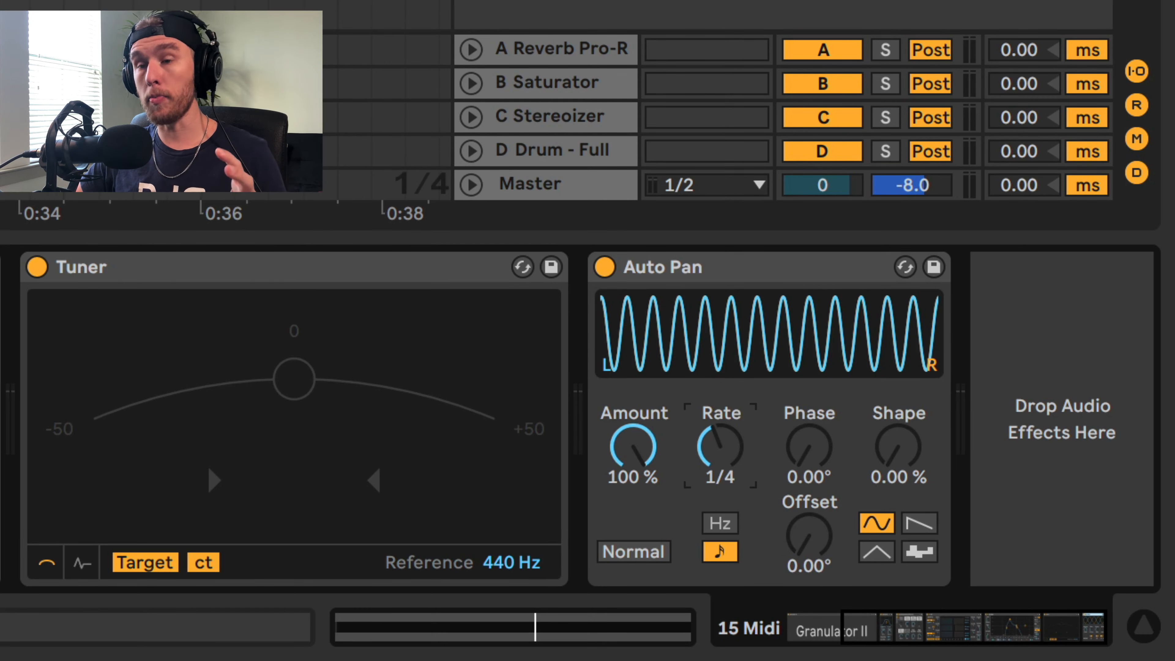
left_click_drag(808, 536, 824, 518)
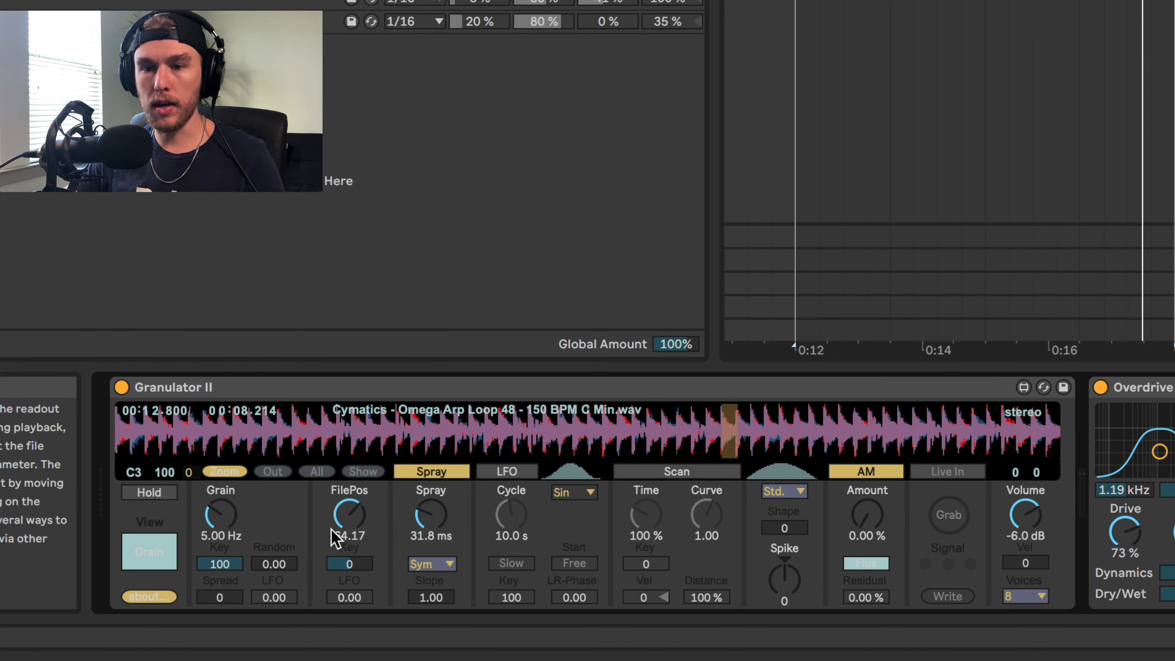
Raise Granulator II's Grain rate slightly and transpose the clip's held C3 note up an octave to C4.
left_click_drag(220, 514, 221, 502)
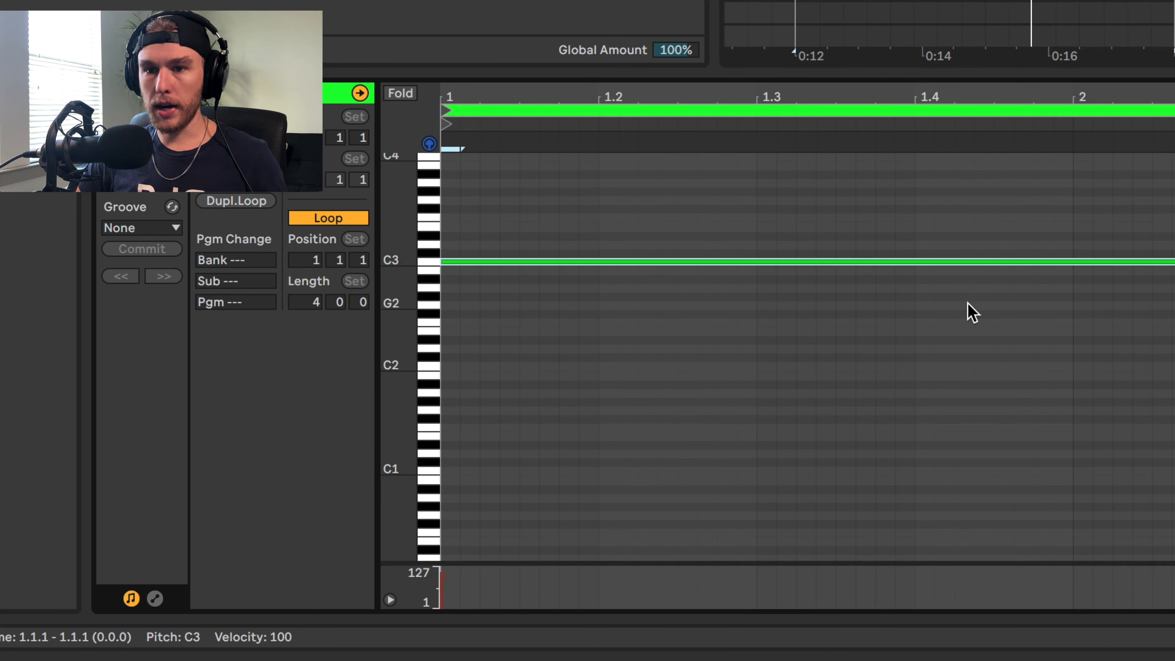
left_click(968, 311)
left_click(980, 262)
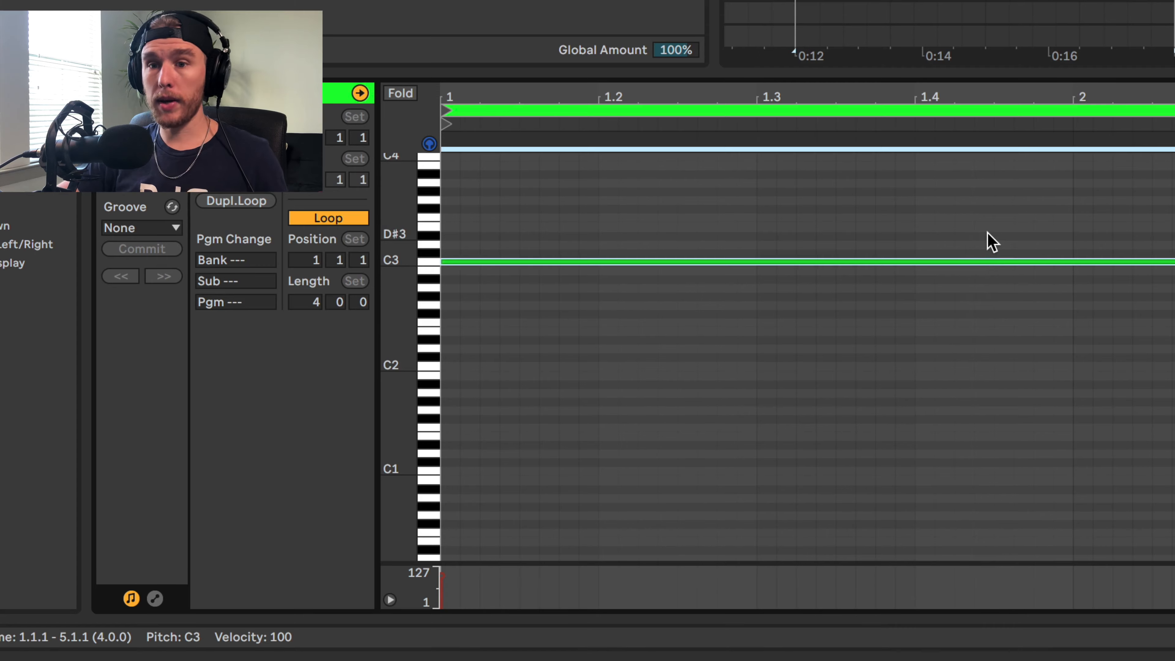
key("shift+Up")
key("space")
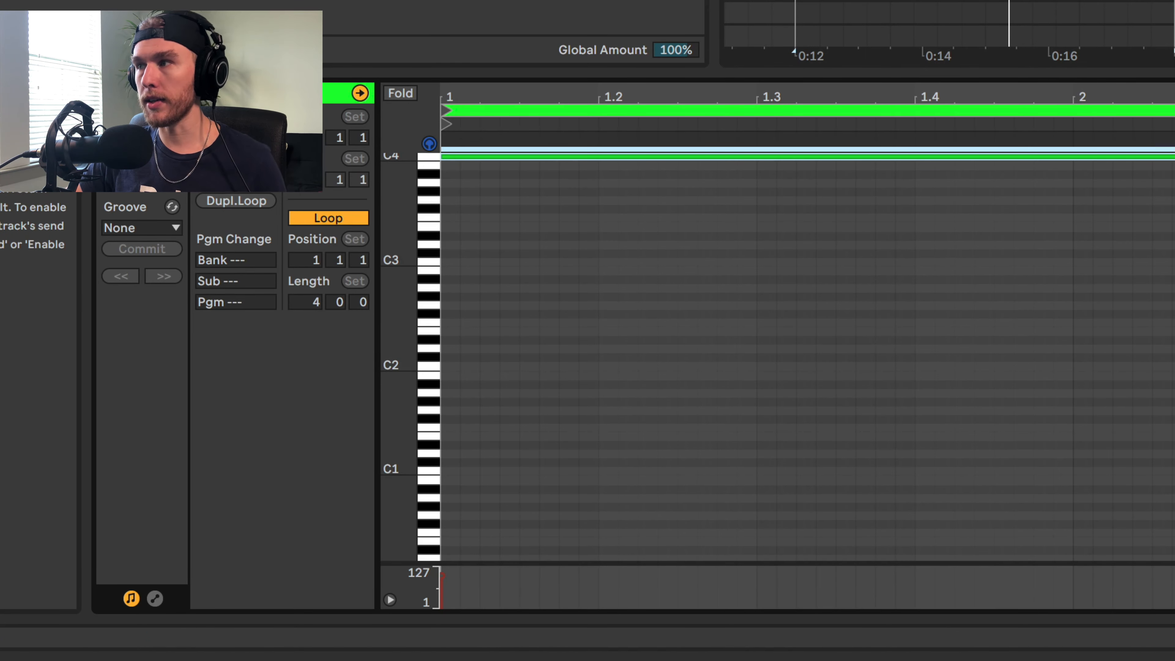
Unsolo the granular MIDI track to audition it with the drums and duplicate the four-bar loop onto bars 13–17.
key("space")
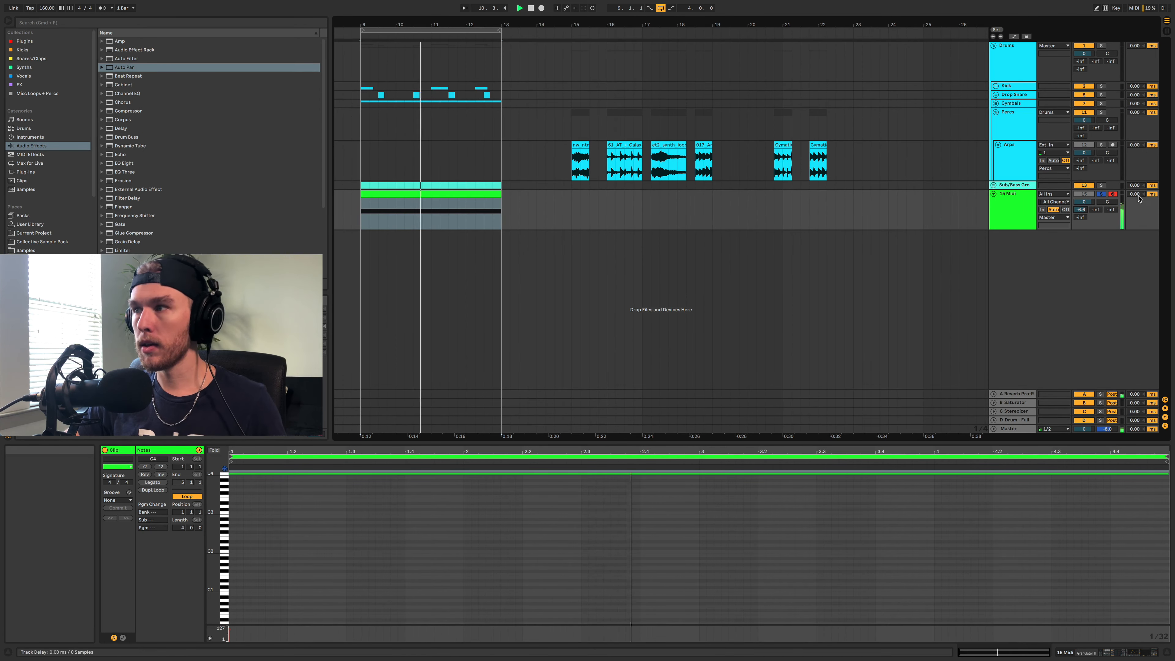
left_click(1101, 194)
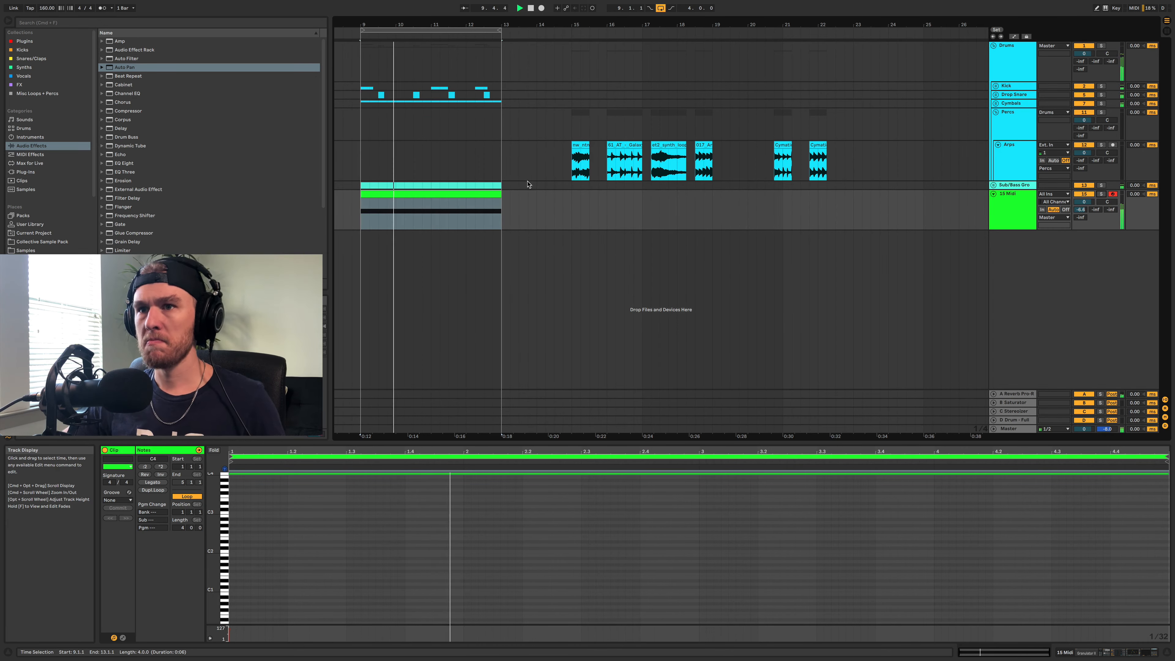
double_click(1021, 217)
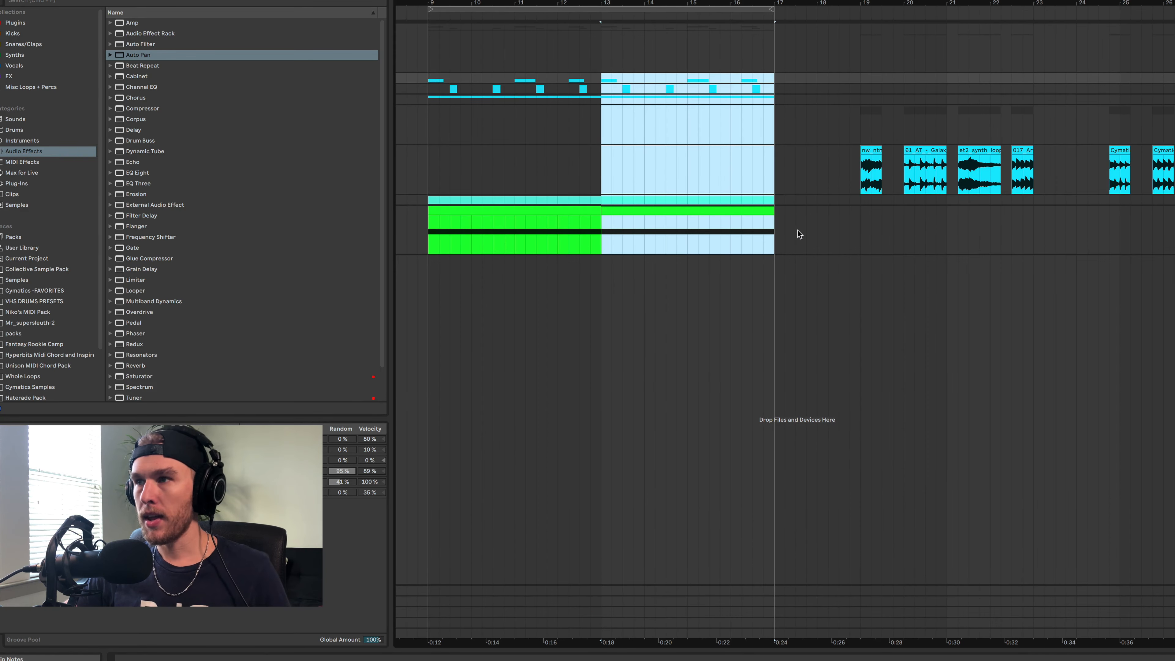
Show automation for Granulator II's FilePos and raise its level across the duplicated bars 13–17.
left_click(1174, 211)
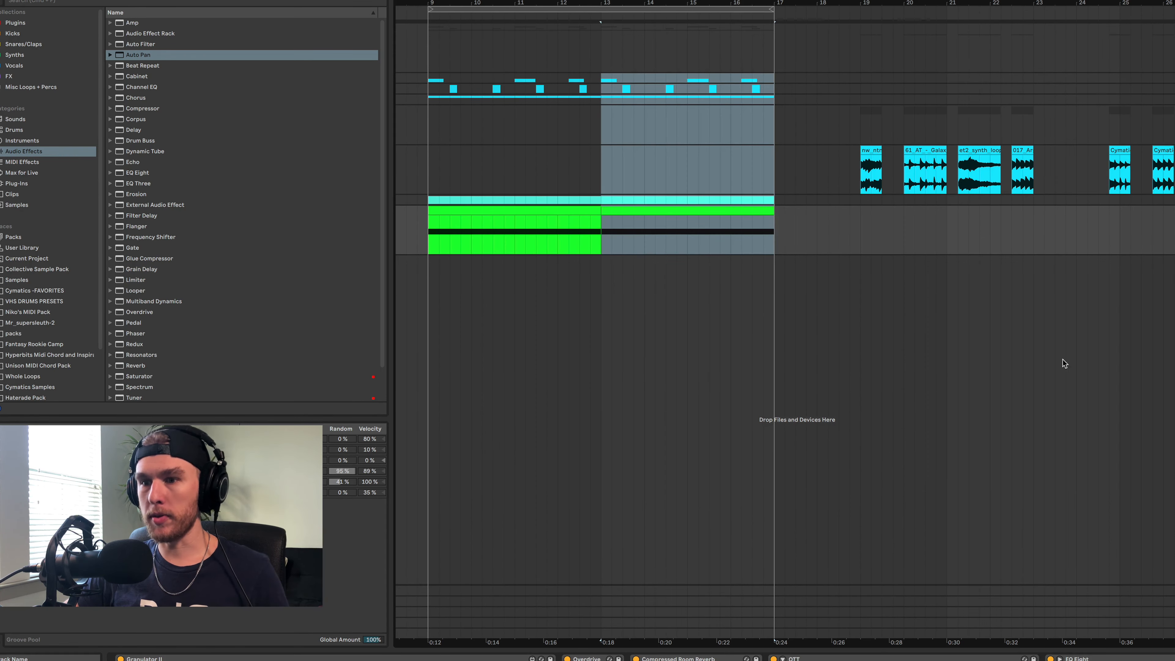
key("a")
left_click(323, 660)
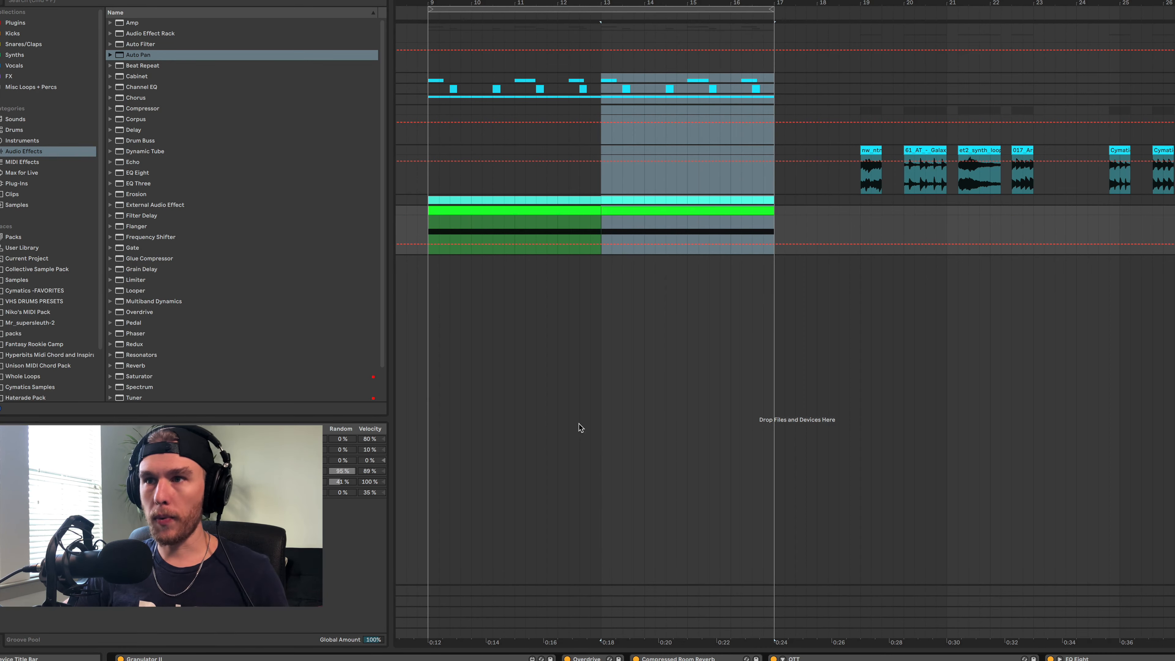
left_click_drag(601, 234, 741, 231)
left_click_drag(599, 234, 739, 229)
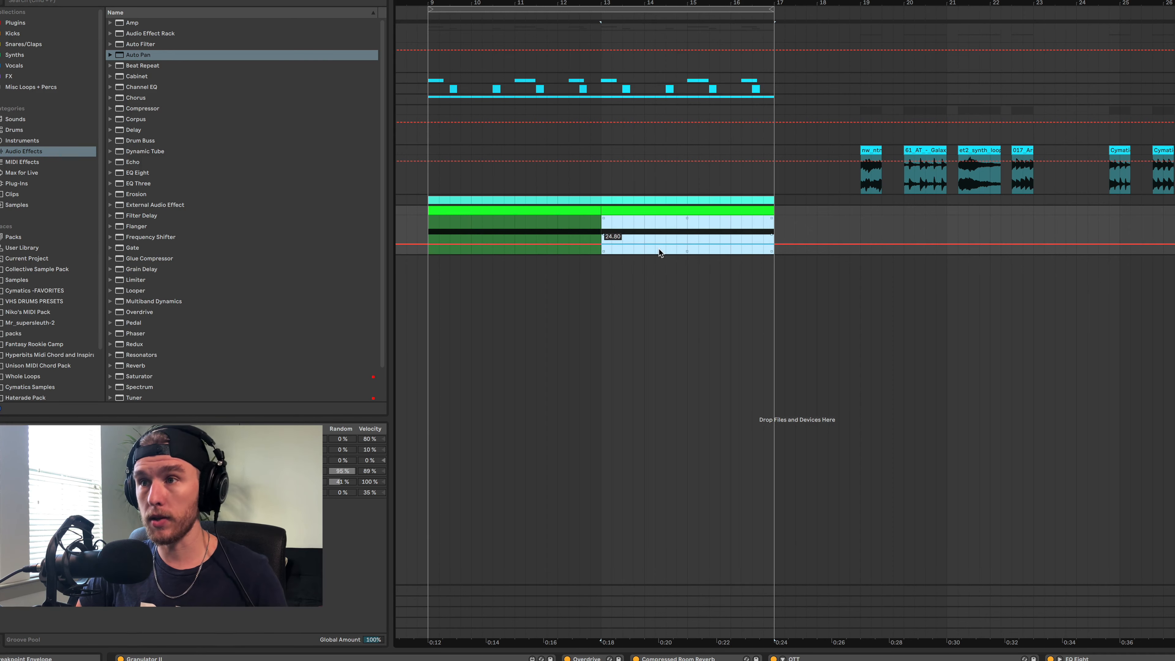
Duplicate the four-bar section twice more up to bar 25 and give each copy a different FilePos automation level.
key("ctrl+d")
key("ctrl+d")
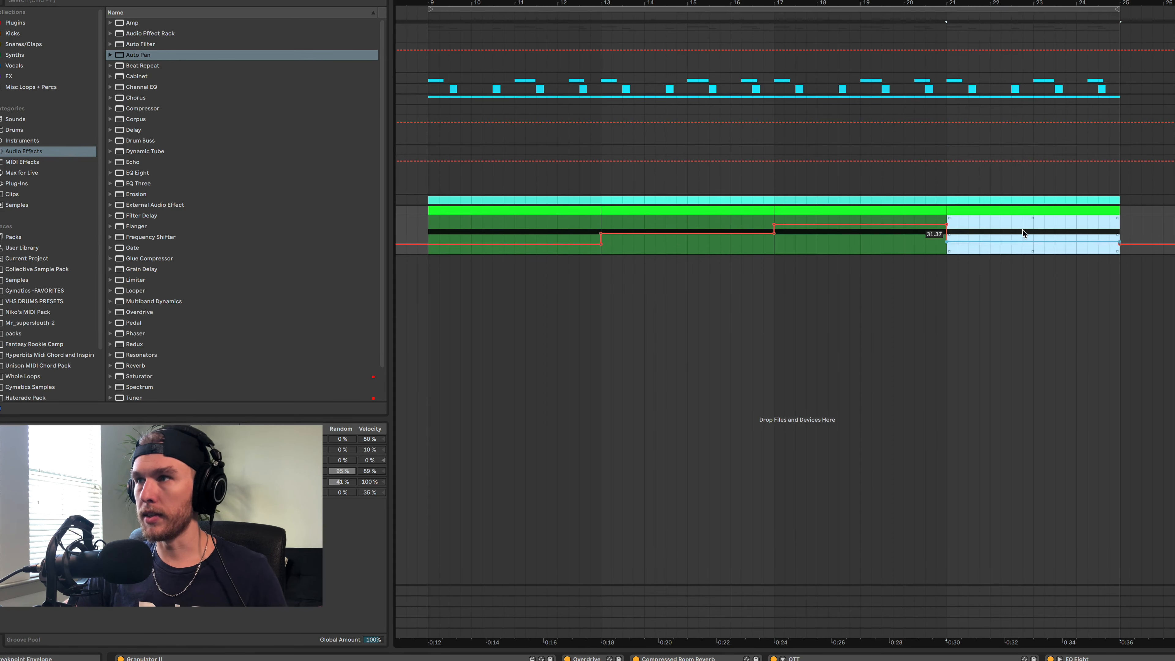
left_click_drag(1033, 75, 1116, 198)
left_click_drag(1077, 76, 1121, 200)
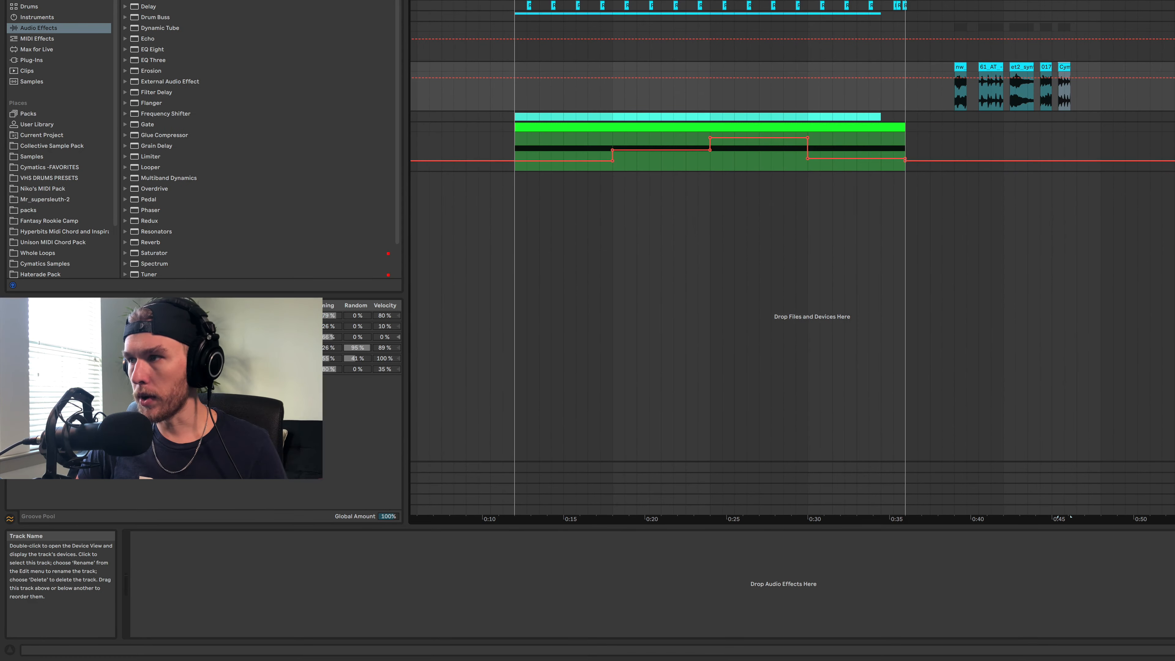
Adjust Granulator II's FilePos for the Omega Arp Loop 56 sample and audition it with the beat.
left_click(1170, 128)
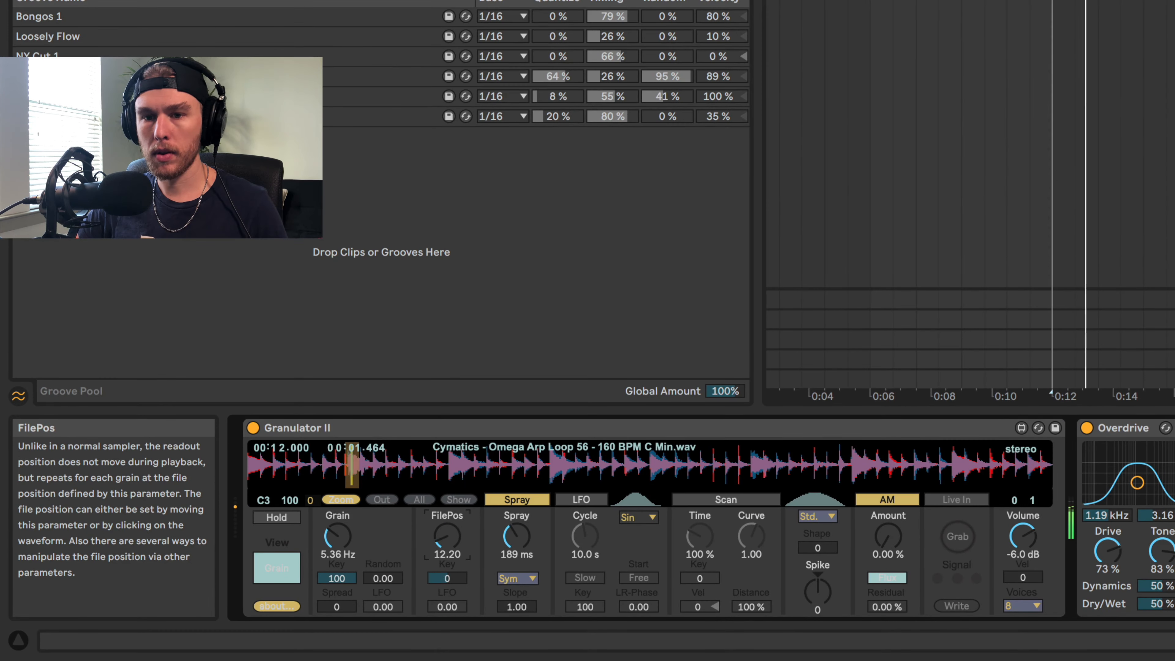
left_click_drag(447, 536, 447, 539)
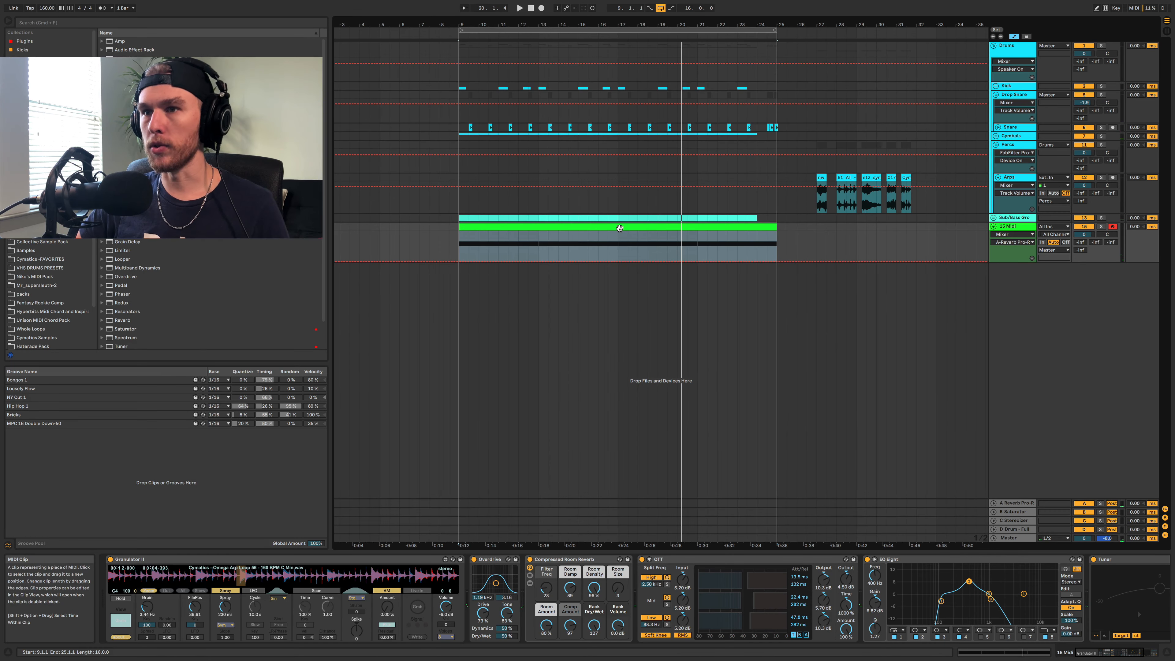
key("space")
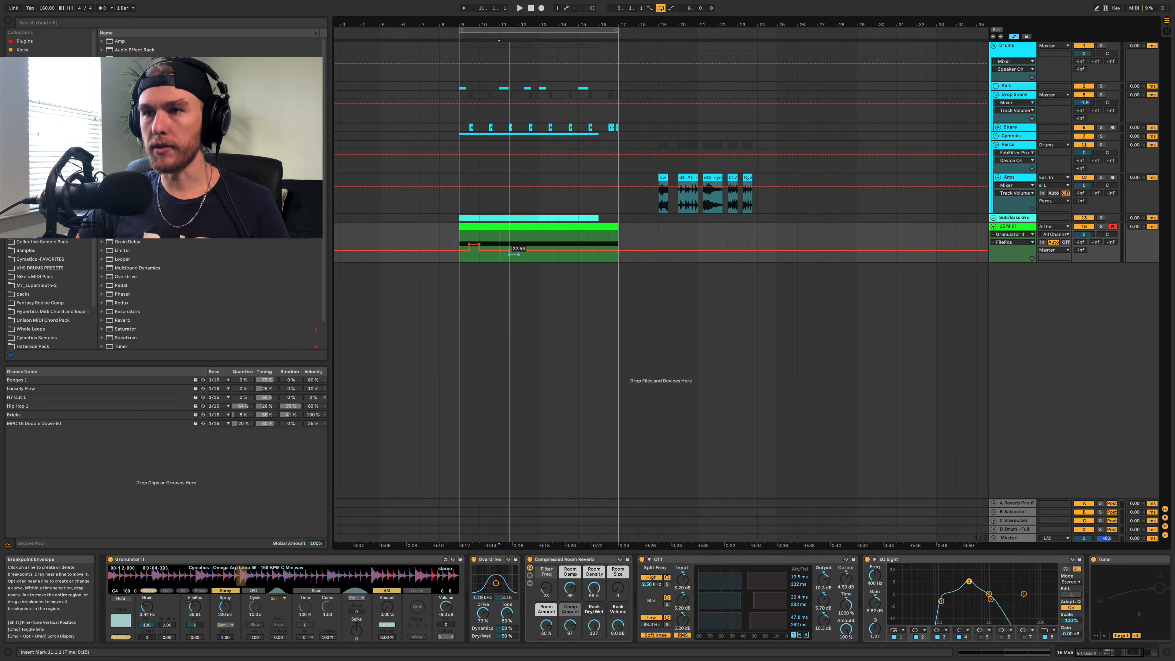
key("space")
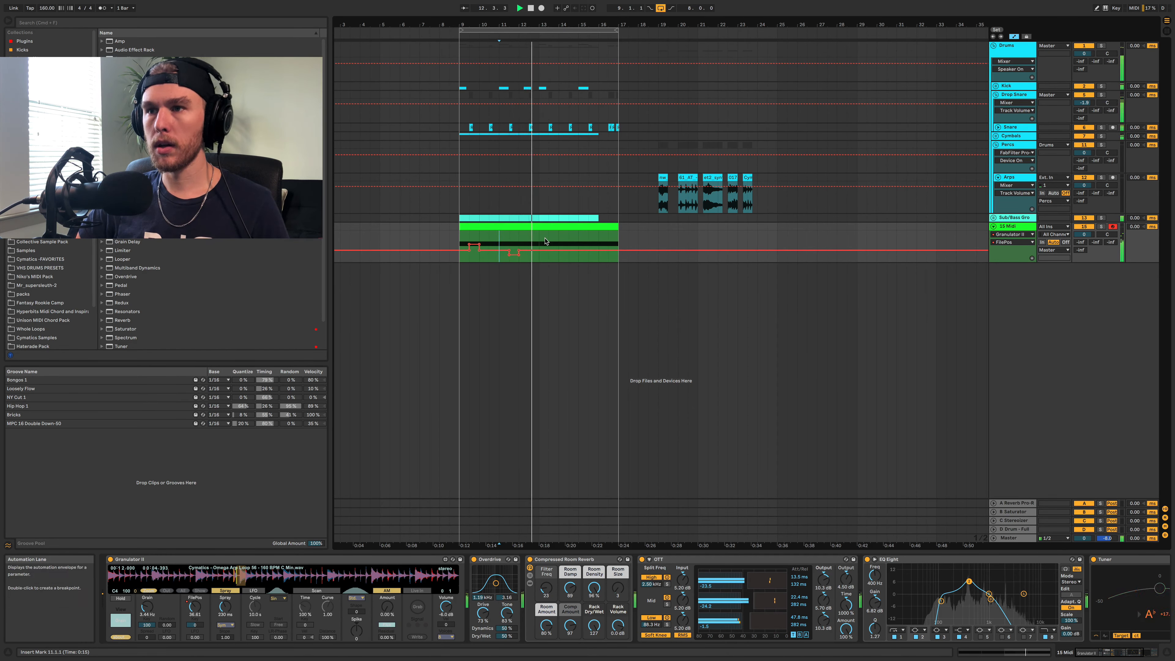
Complete the FilePos automation for bars 13–17 from a copy of bars 9–13 and raise the granular track's Reverb Pro-R send.
left_click_drag(540, 242, 466, 253)
key("super+d")
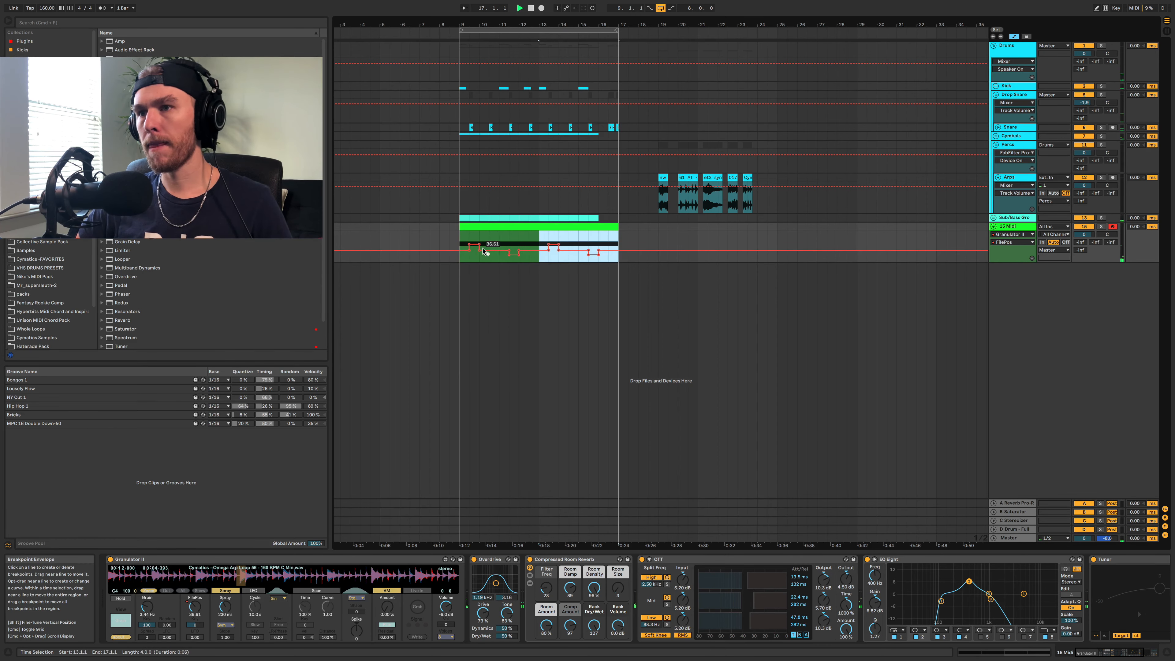
key("space")
mouse_move(600, 240)
left_mouse_down()
mouse_move(618, 241)
mouse_move(608, 243)
left_mouse_up()
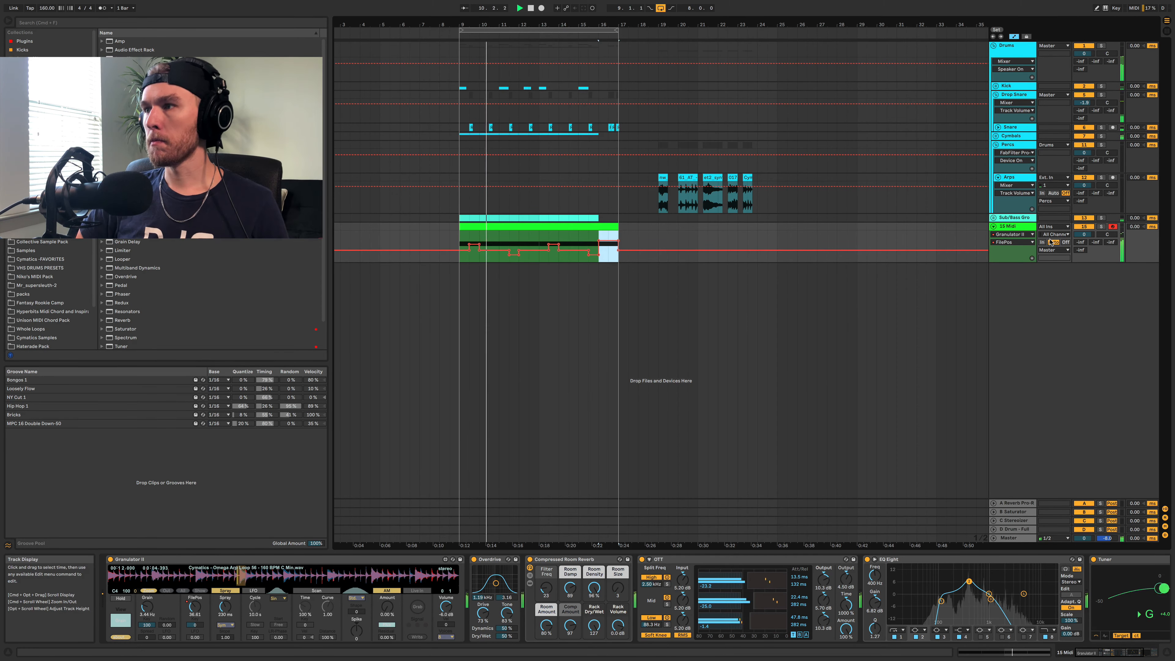
left_click_drag(1080, 242, 1084, 247)
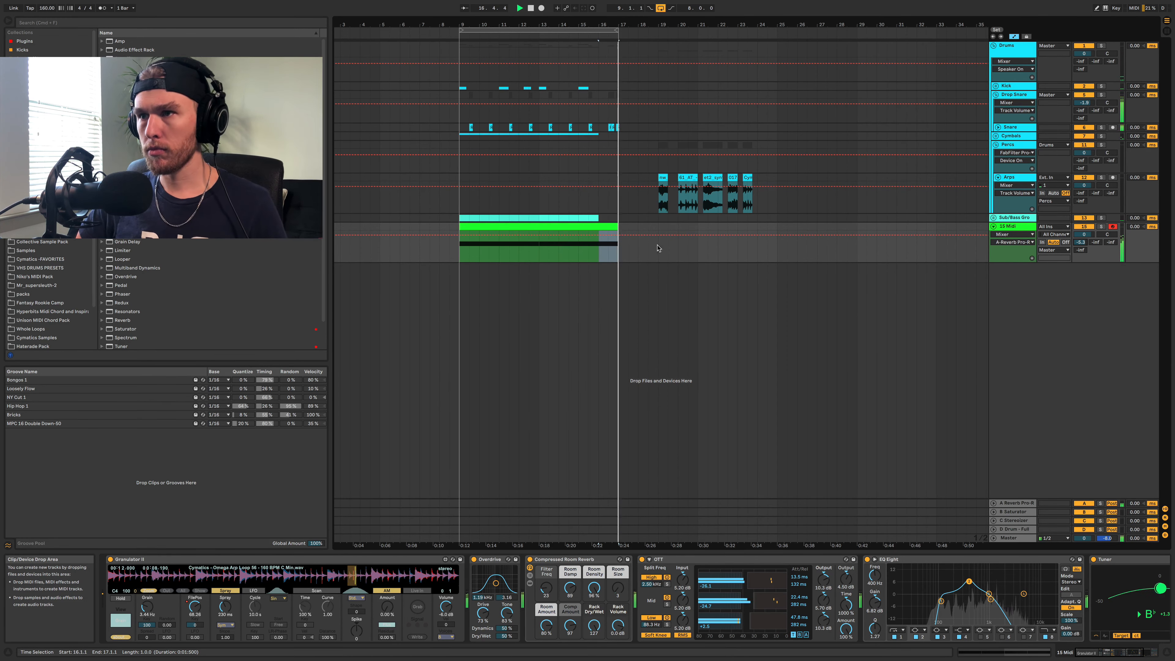
Load the Galaxy Sub-Osc Arp clip from the Arps track into Granulator II and delete the FilePos automation.
left_click(685, 177)
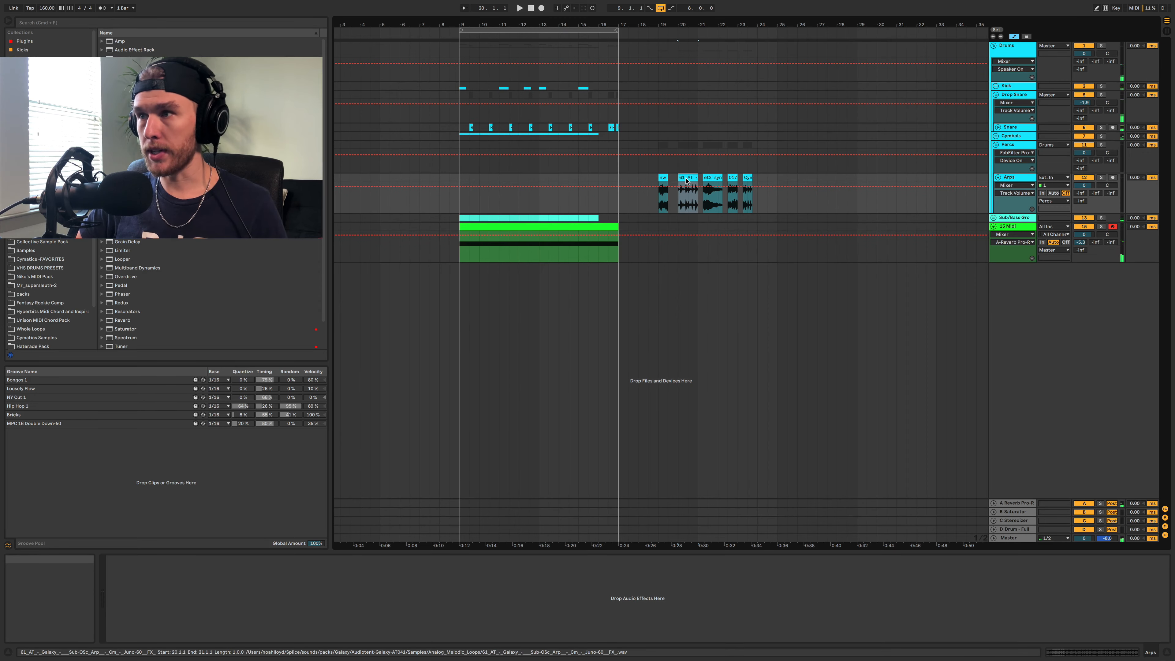
left_click(1015, 226)
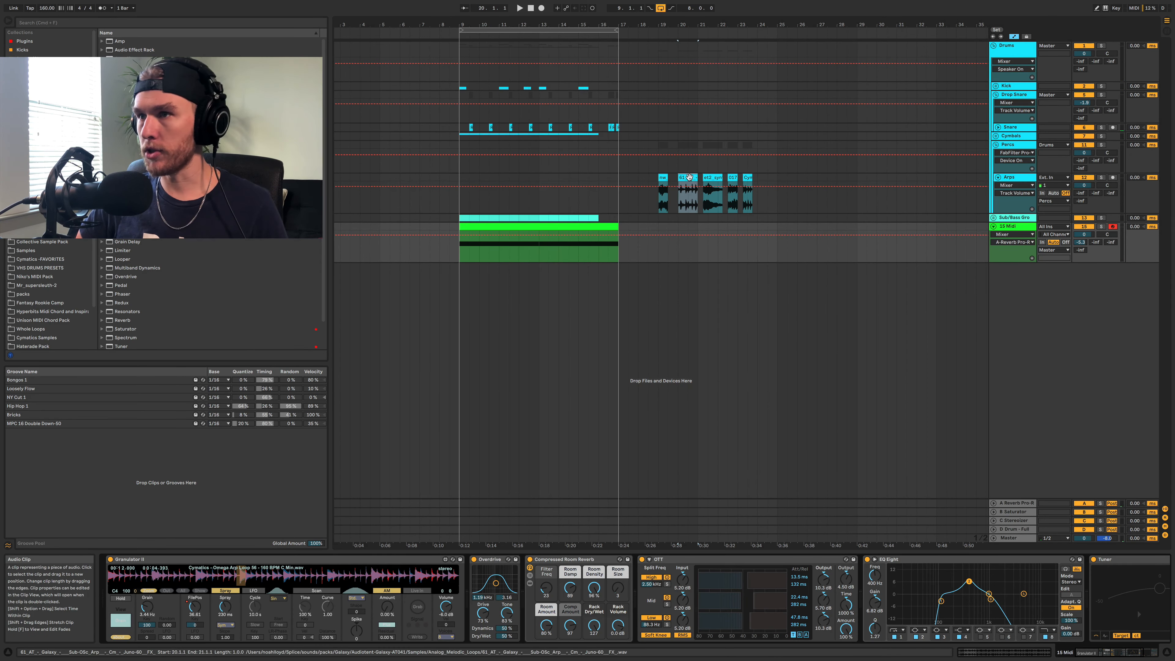
left_click_drag(687, 177, 318, 575)
right_click(201, 607)
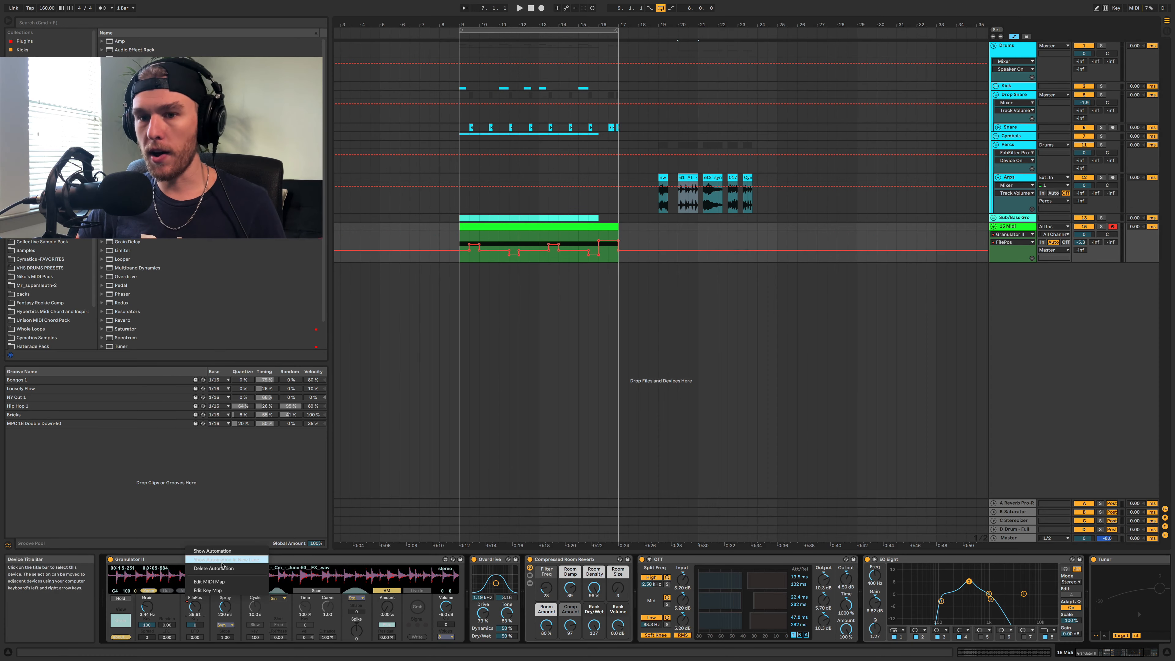
left_click(221, 568)
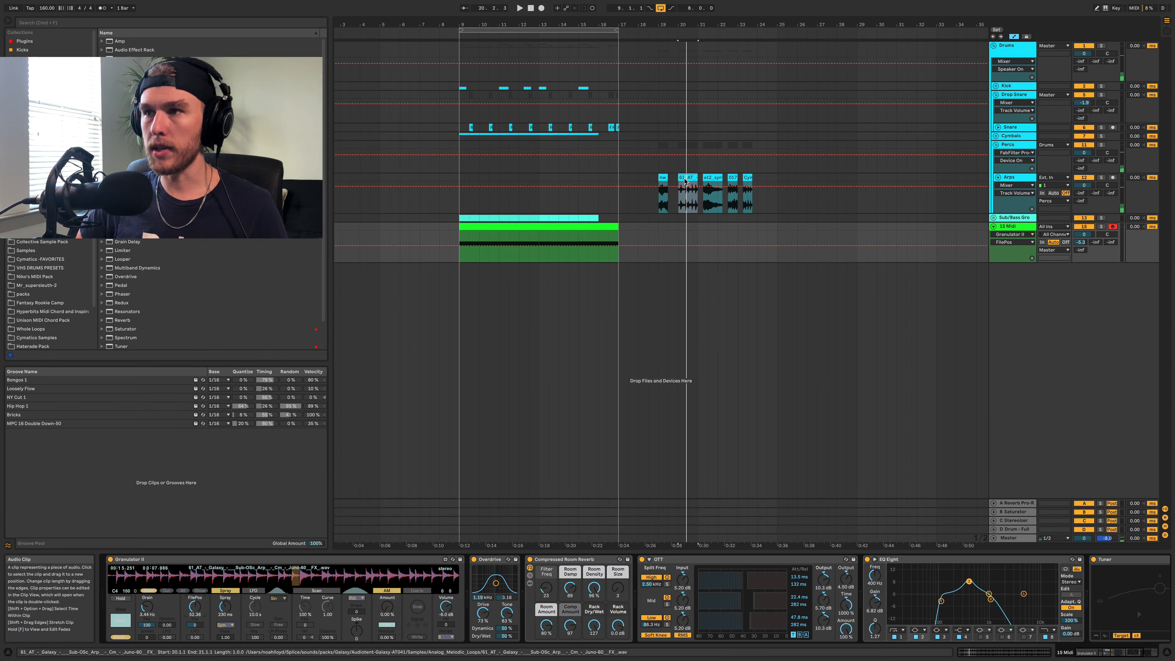
Paste a copy of the Galaxy arp clip at bar 25, extend it to four bars for auditioning, and delete it.
left_click(684, 178)
left_click(780, 178)
key("super+v")
key("space")
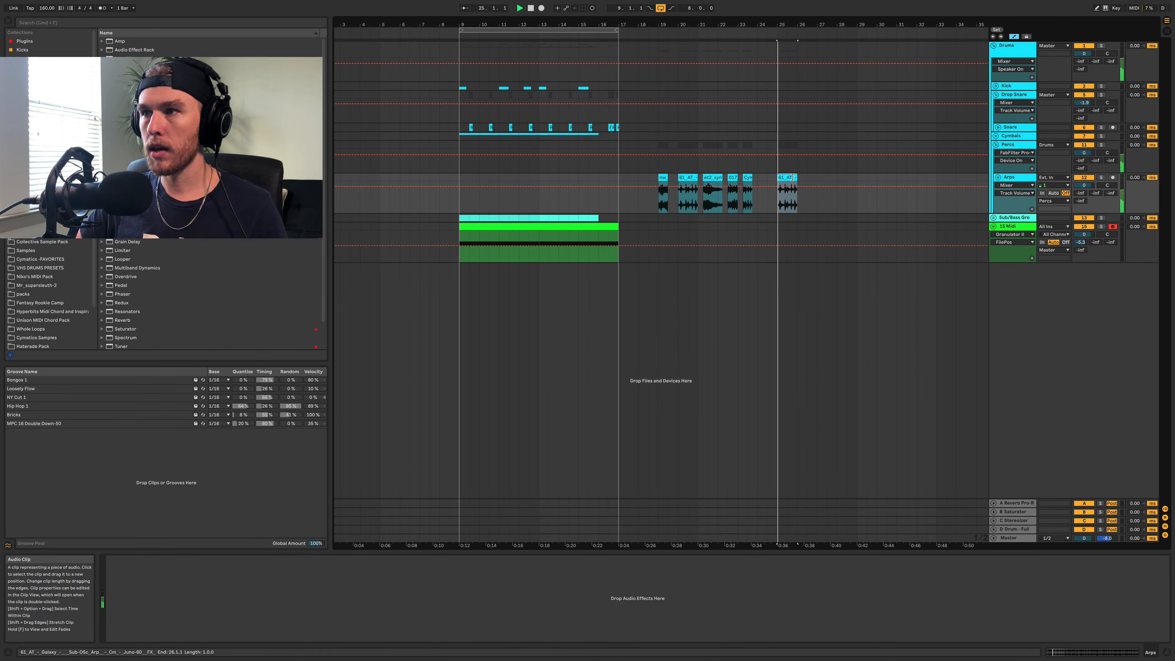
mouse_move(796, 178)
left_mouse_down()
mouse_move(887, 178)
mouse_move(857, 179)
left_mouse_up()
key("space")
key("Delete")
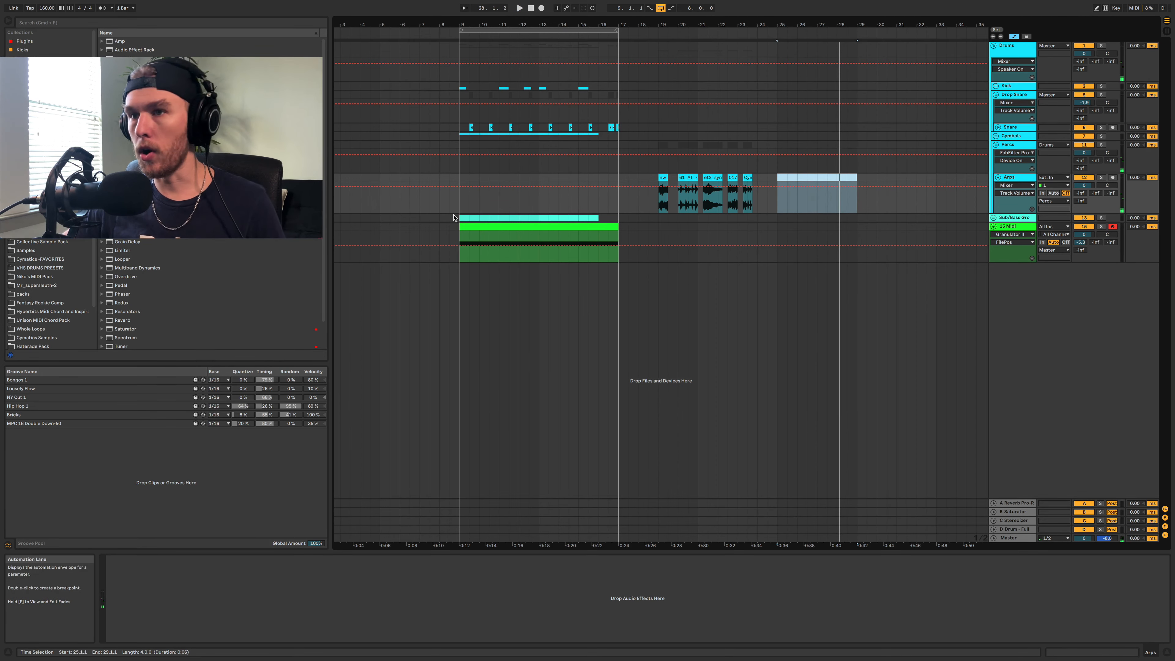
Play the granular layer with the beat and lower Granulator II's FilePos to 24.80.
left_click(1014, 225)
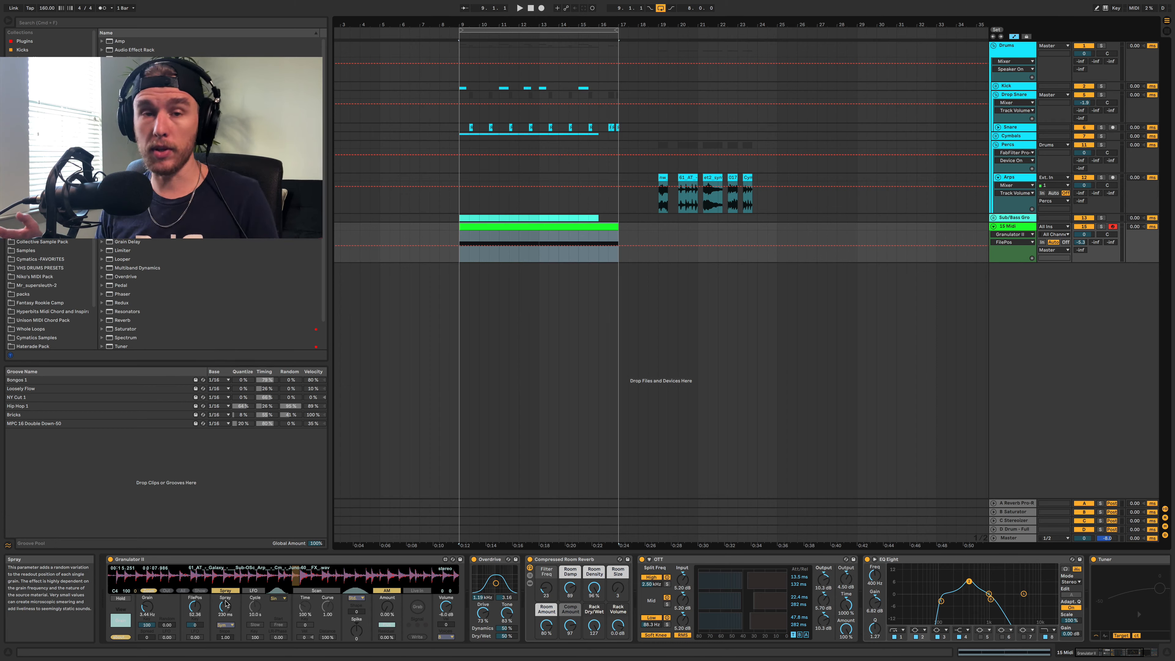
key("space")
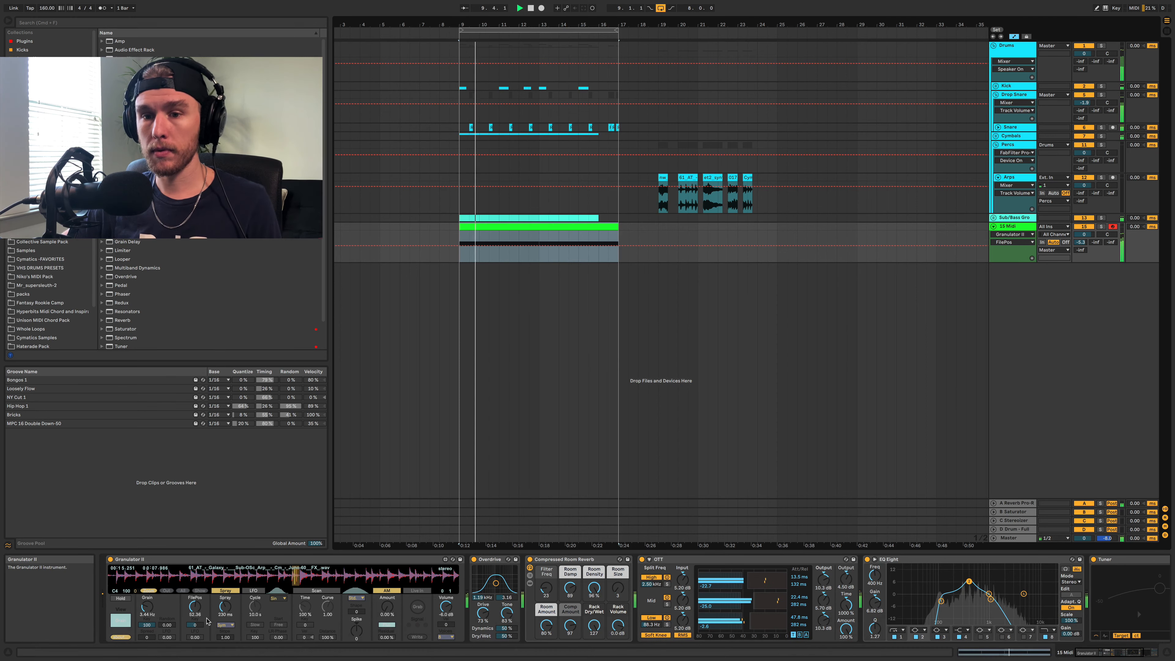
left_click_drag(195, 609, 196, 625)
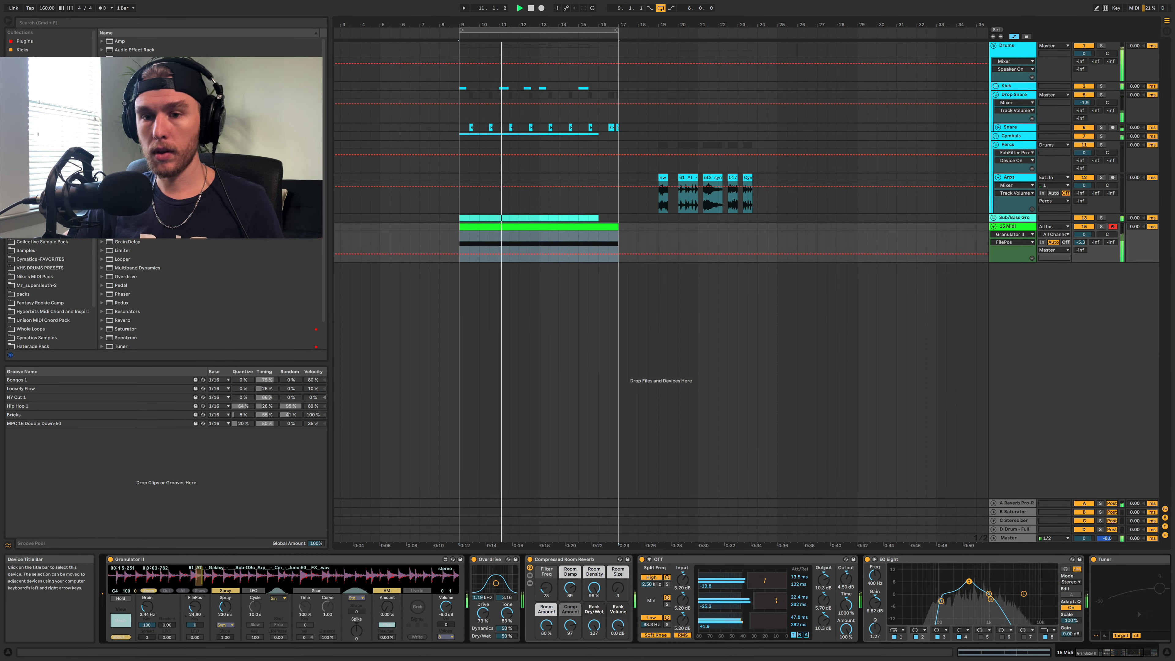